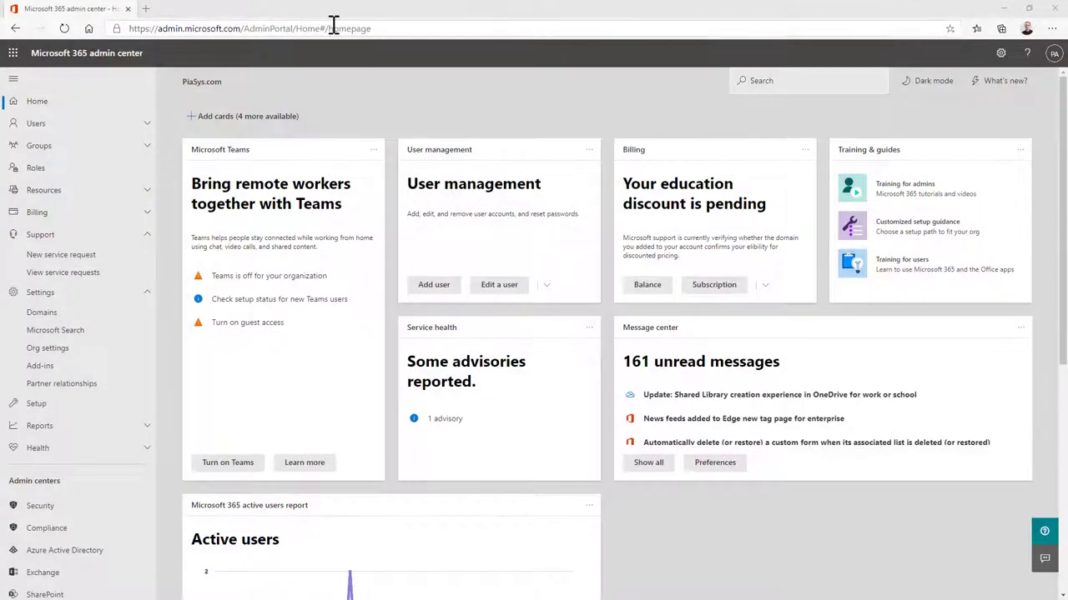
Step: Open sds.microsoft.com in a new browser tab and sign in to School Data Sync
click(147, 10)
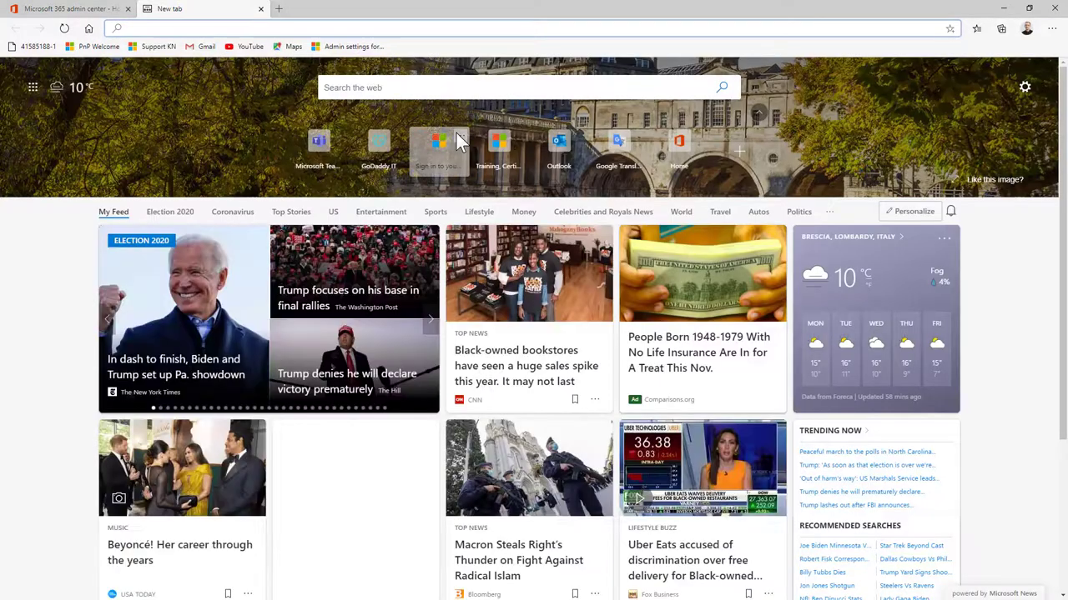
text(sds.micros)
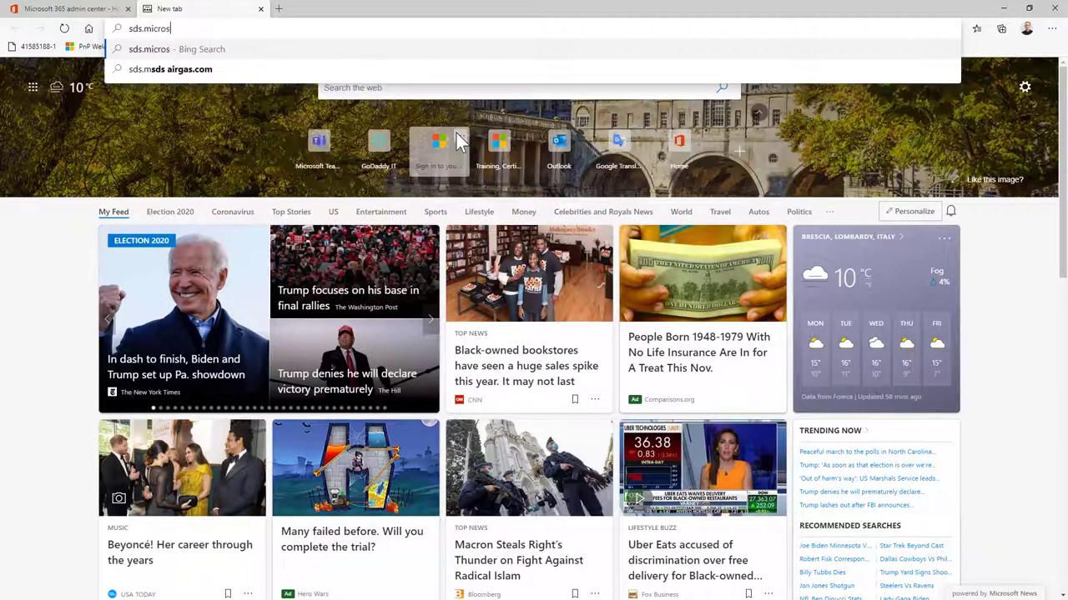
text(oft.com)
key(Return)
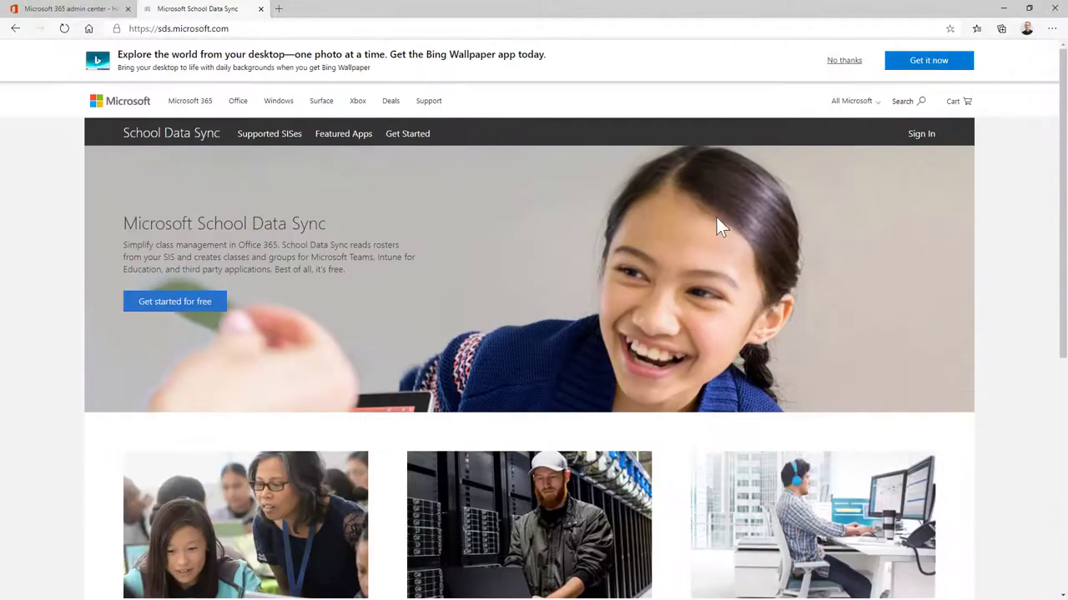
click(925, 140)
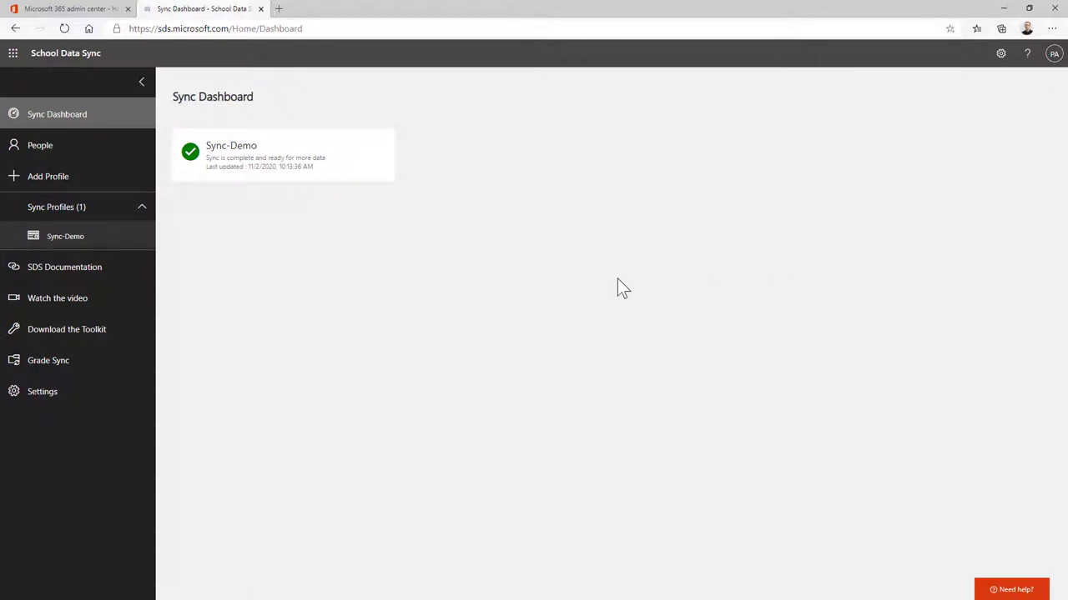
Step: Add a profile named 'Sync Profile 2020-2021' using the CSV Files: SDS V2 Format option
click(50, 177)
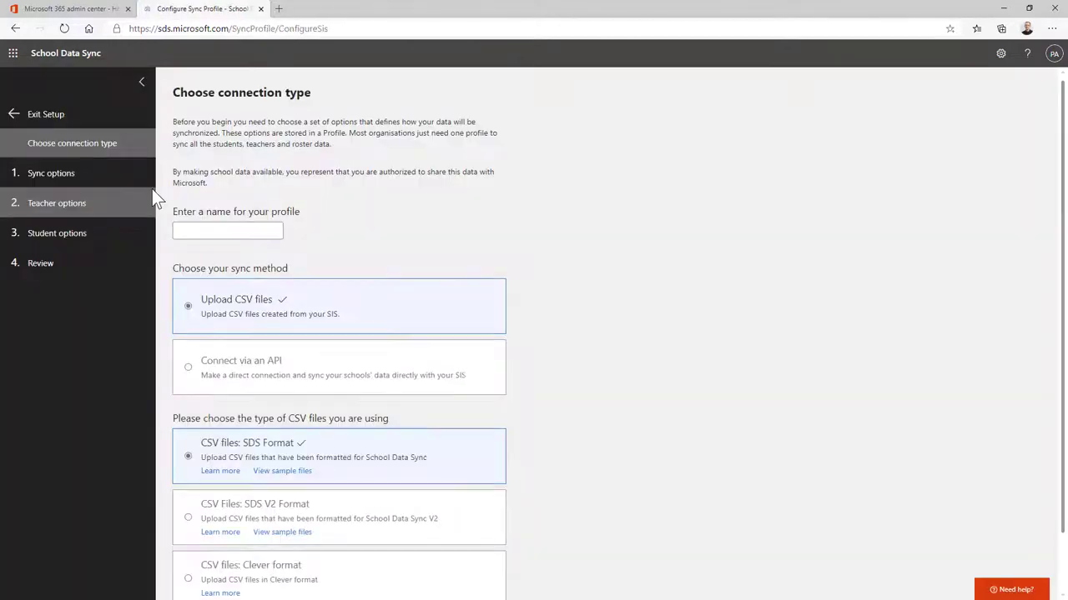
click(223, 230)
text(Syn)
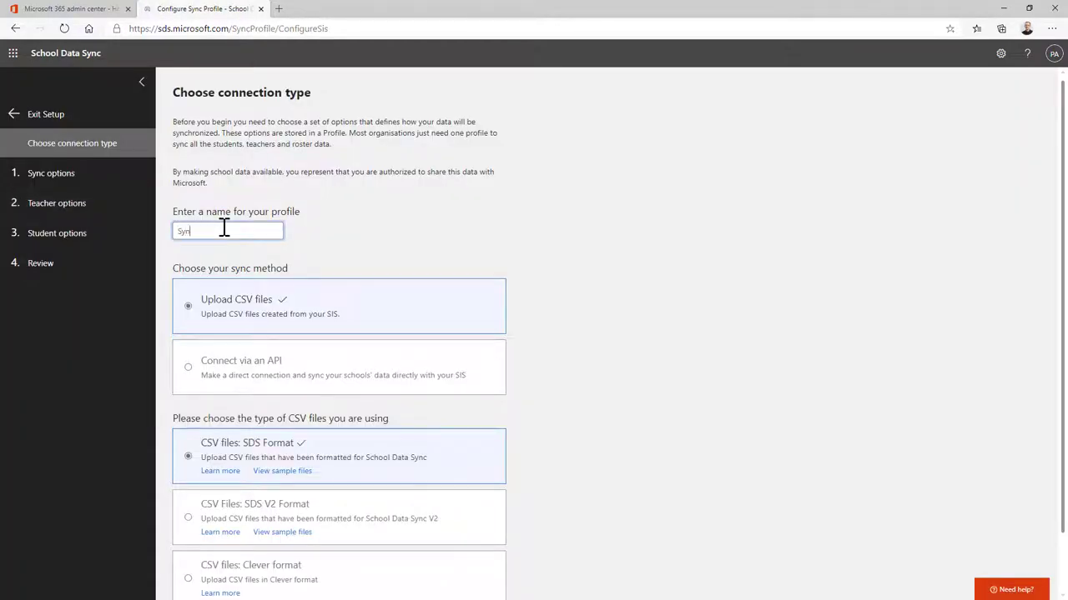
text(c Profile 2020-2021)
scroll(353, 350, down, 2)
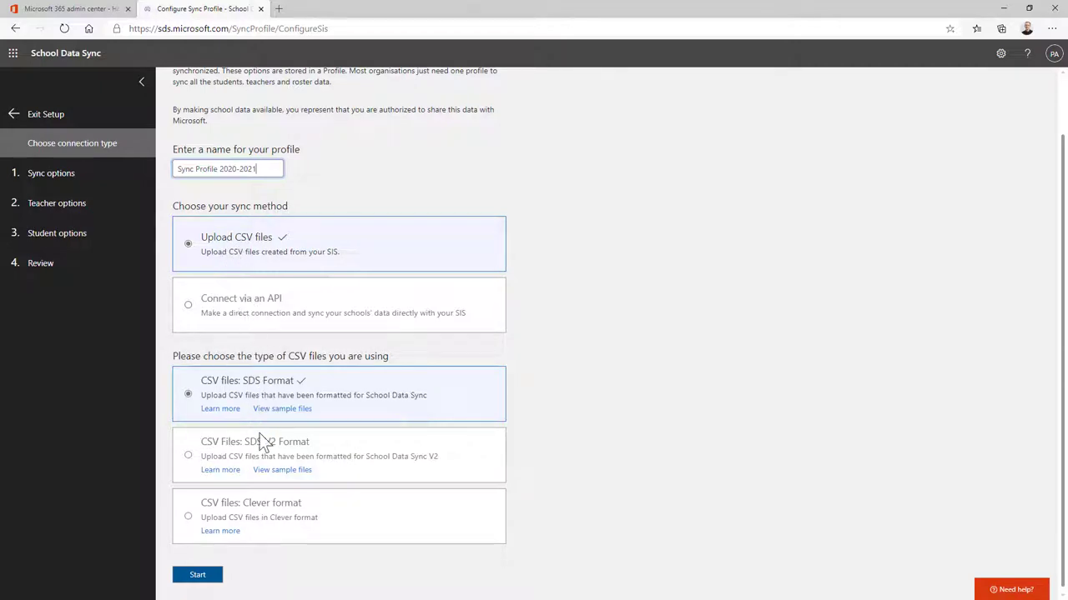
click(262, 458)
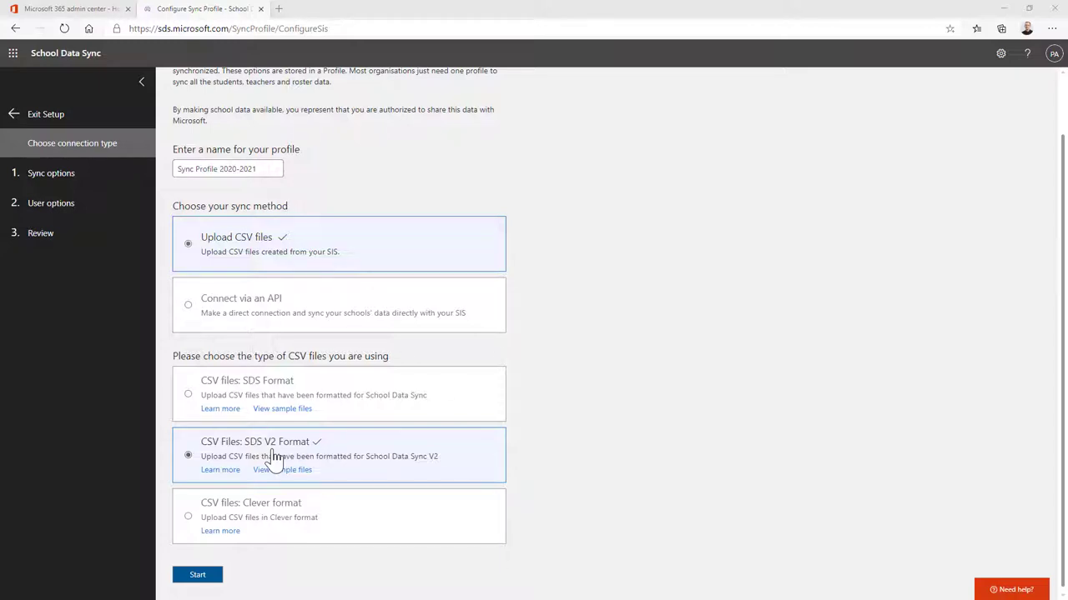
Step: Switch to Excel to view orgs.csv and then classes.csv
key(alt+Tab)
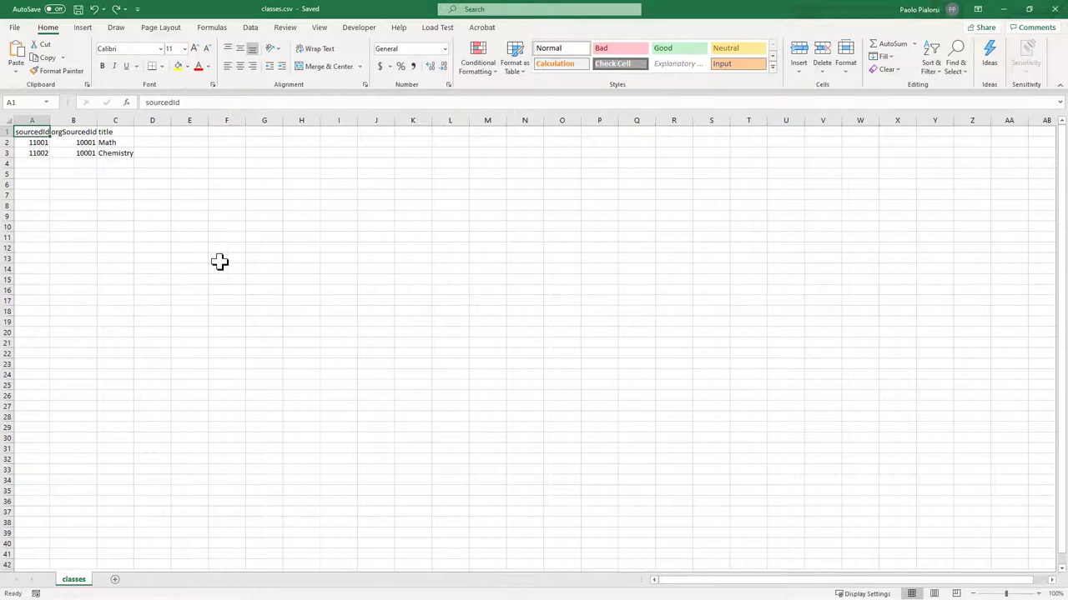
Step: Highlight the Math and Chemistry titles, class ids 11001 and 11002, and org id 10001 in classes.csv
click(114, 143)
drag(114, 147, 118, 158)
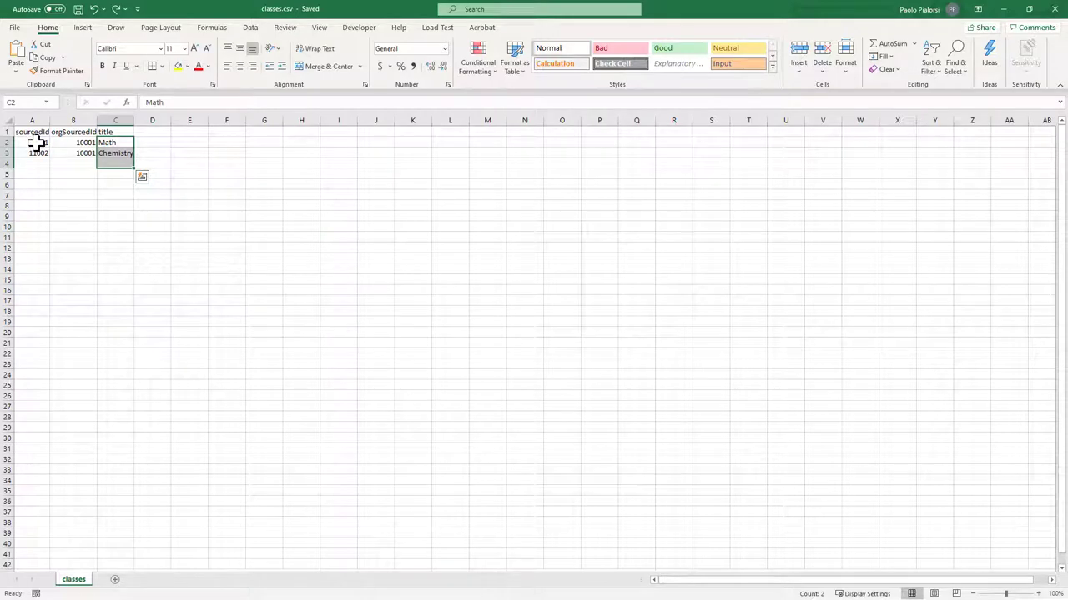
drag(37, 144, 72, 150)
click(88, 143)
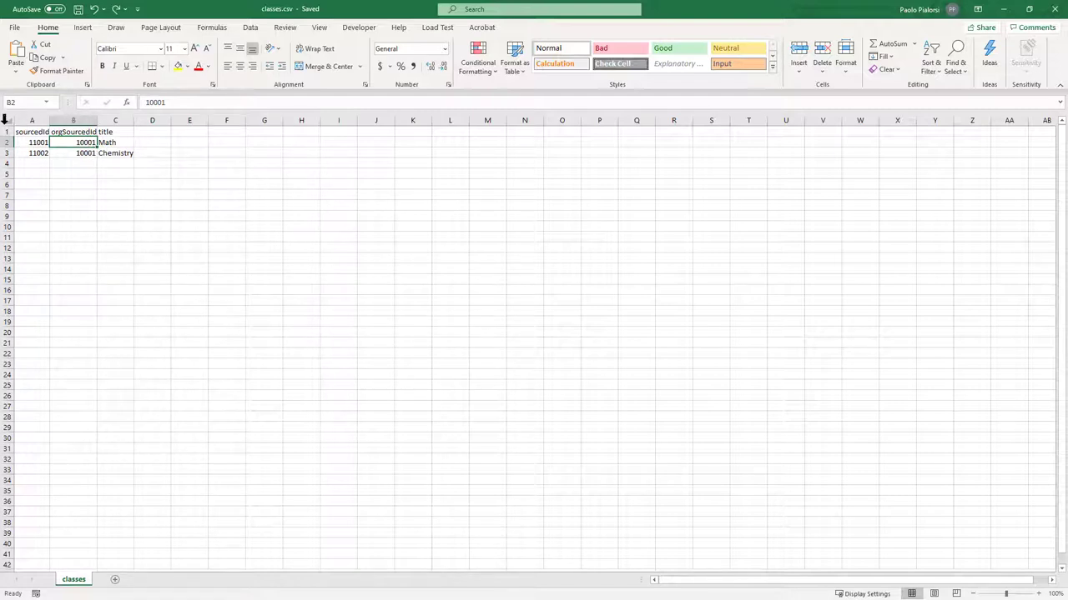
click(40, 151)
drag(40, 151, 37, 145)
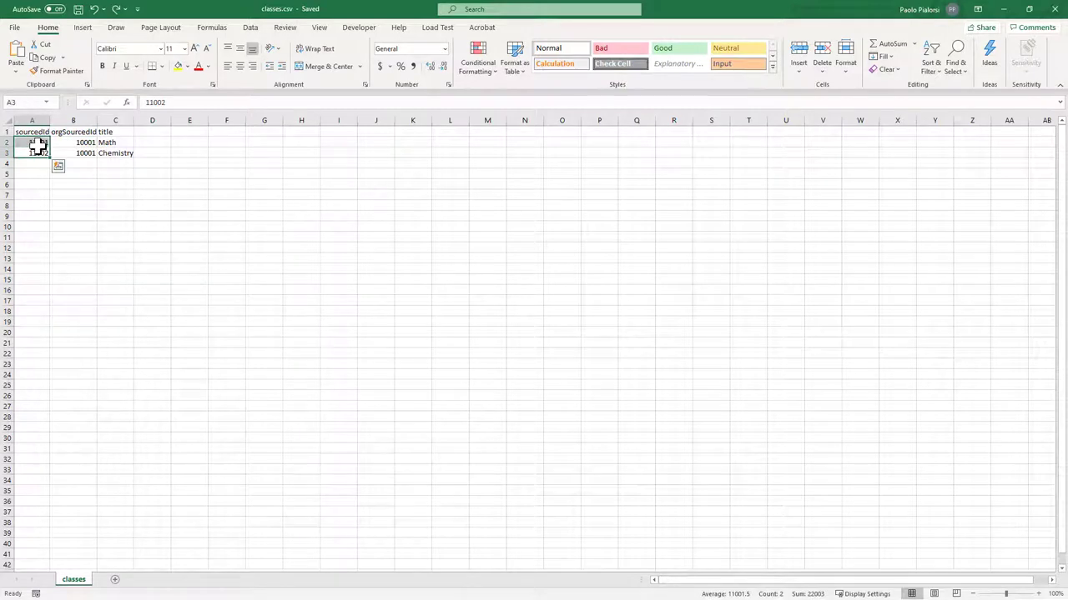
drag(38, 145, 39, 146)
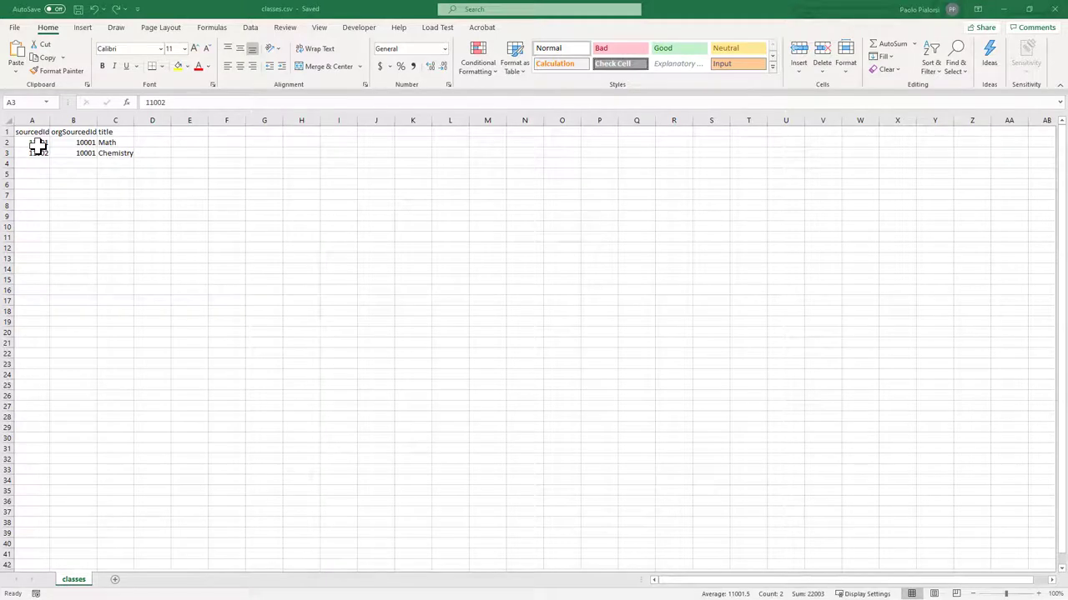
key(ctrl+Tab)
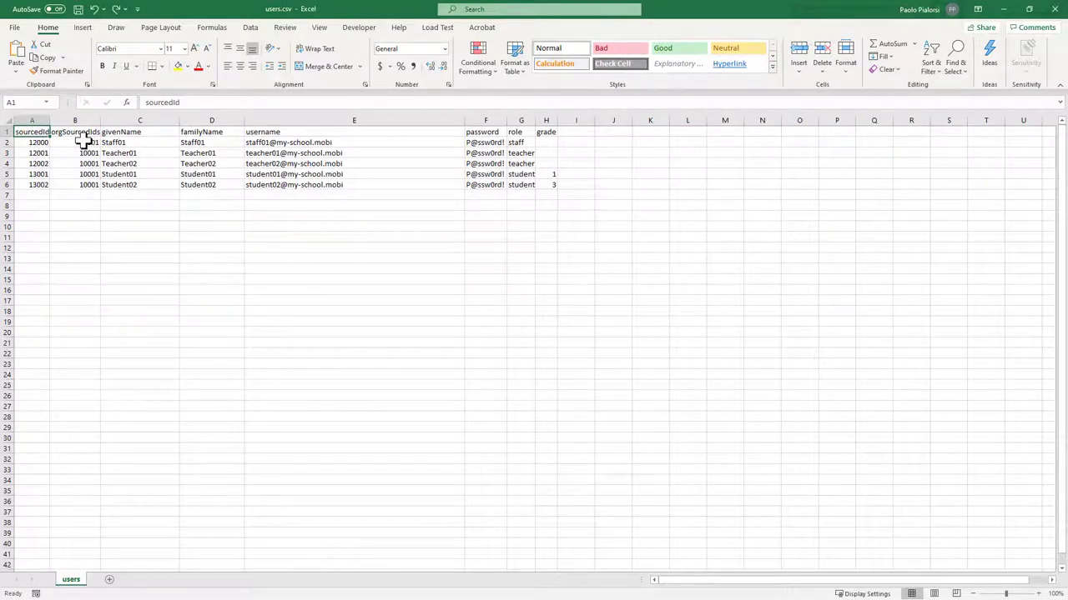
Step: Highlight the org ids, user ids and names of the staff, teachers and students in users.csv
drag(83, 141, 79, 184)
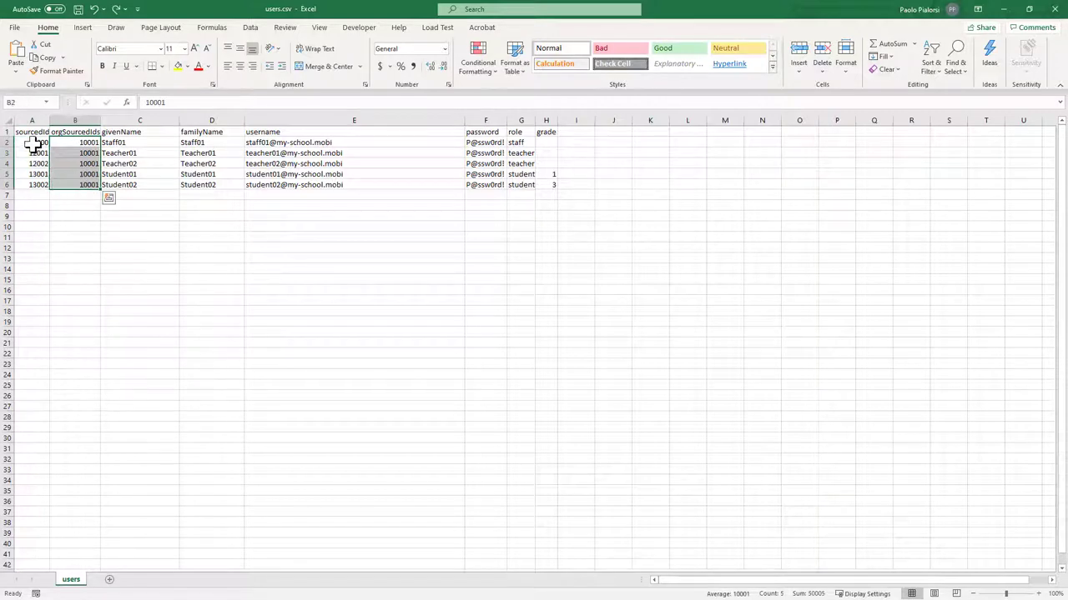
drag(33, 143, 34, 188)
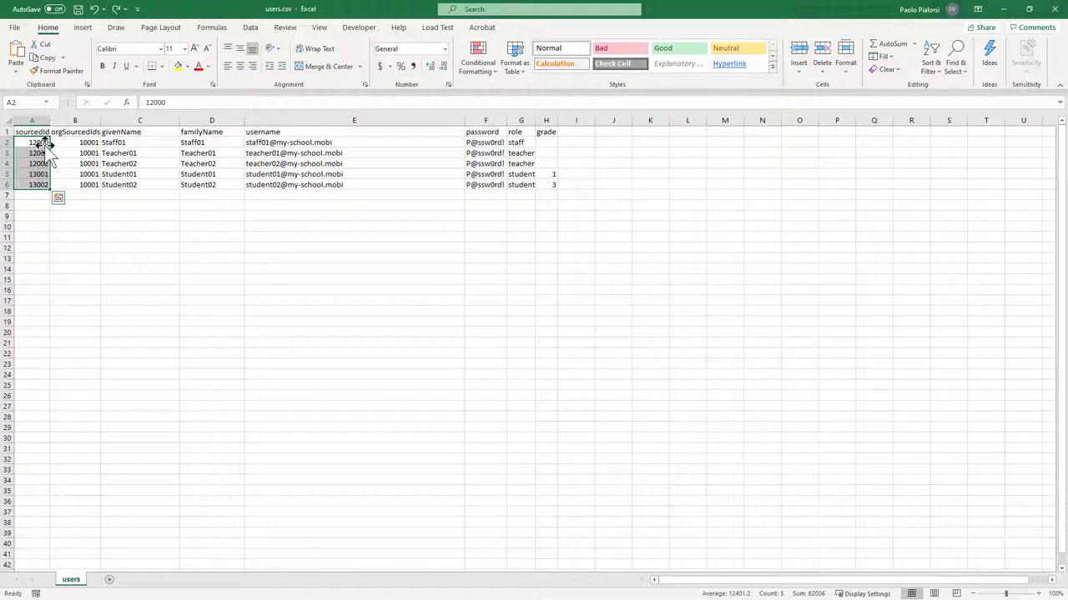
drag(42, 142, 42, 154)
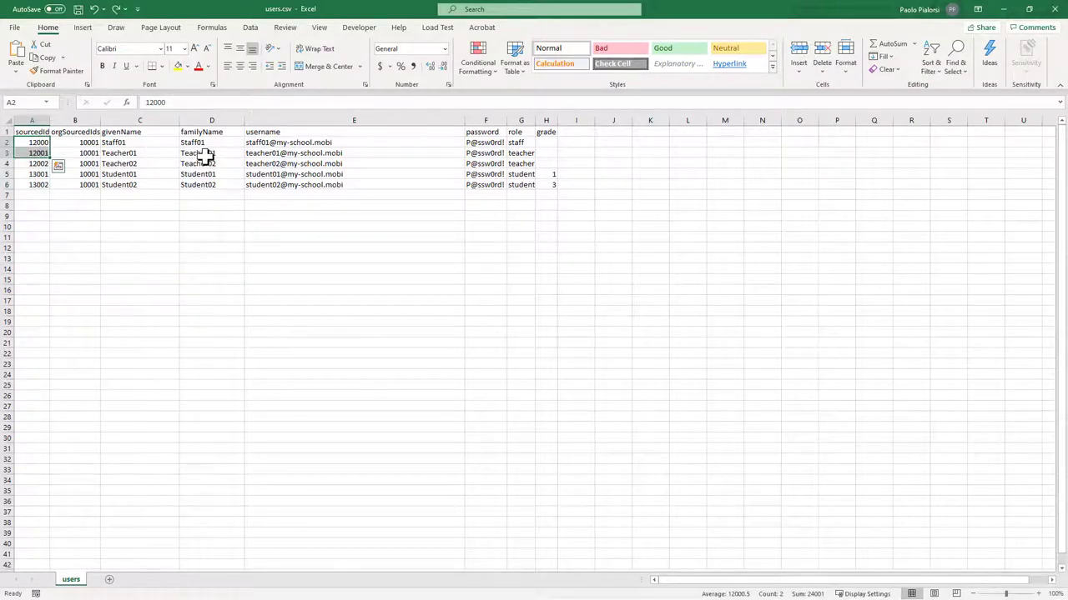
drag(39, 174, 37, 184)
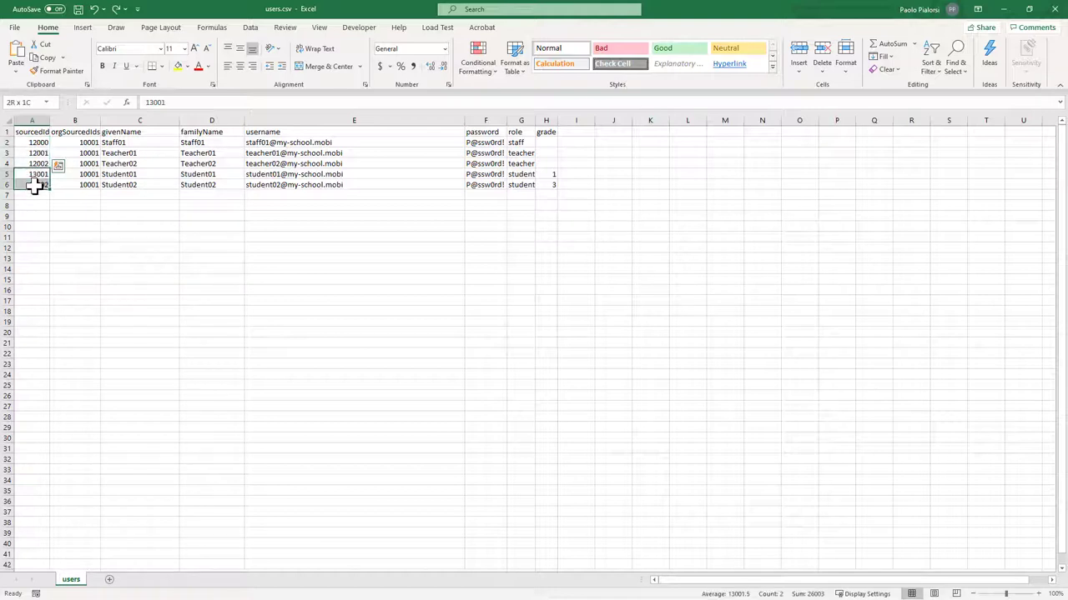
drag(125, 143, 296, 145)
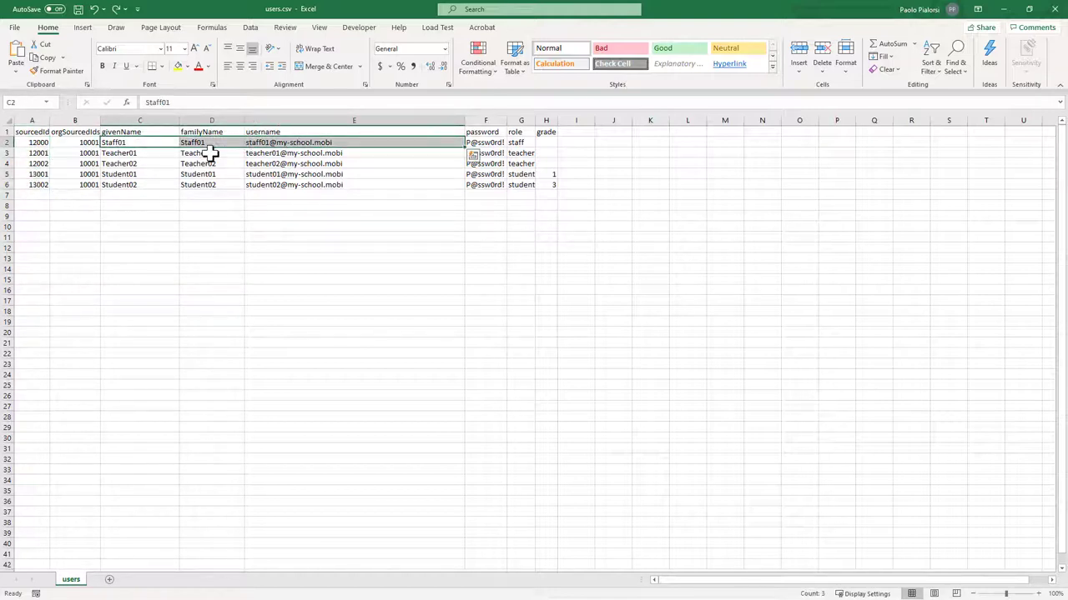
drag(126, 150, 208, 165)
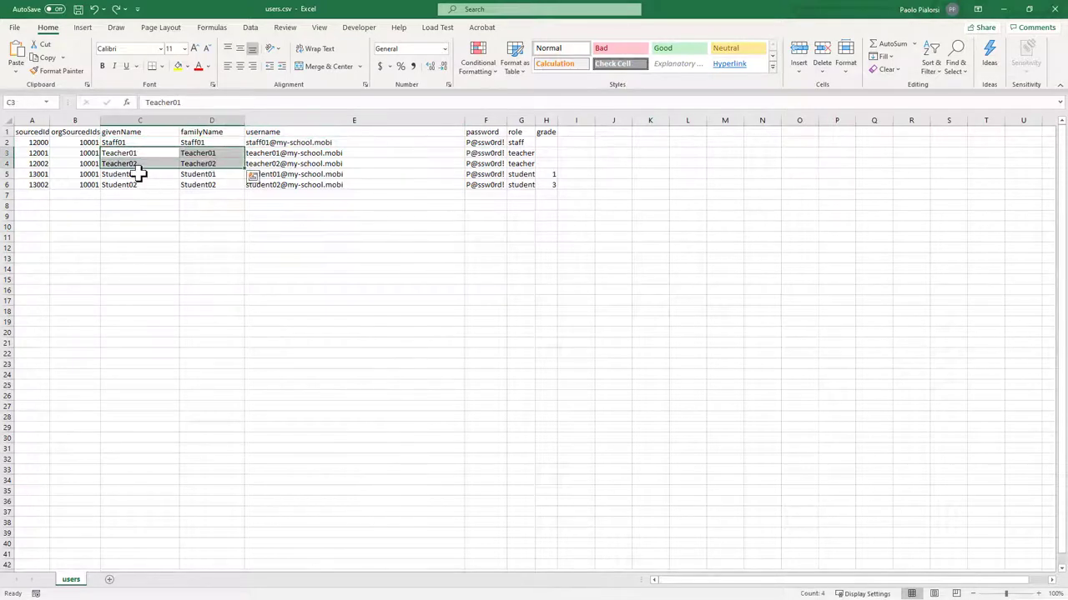
drag(138, 173, 209, 187)
Step: Highlight the usernames, passwords, roles and grades in users.csv
drag(360, 146, 365, 188)
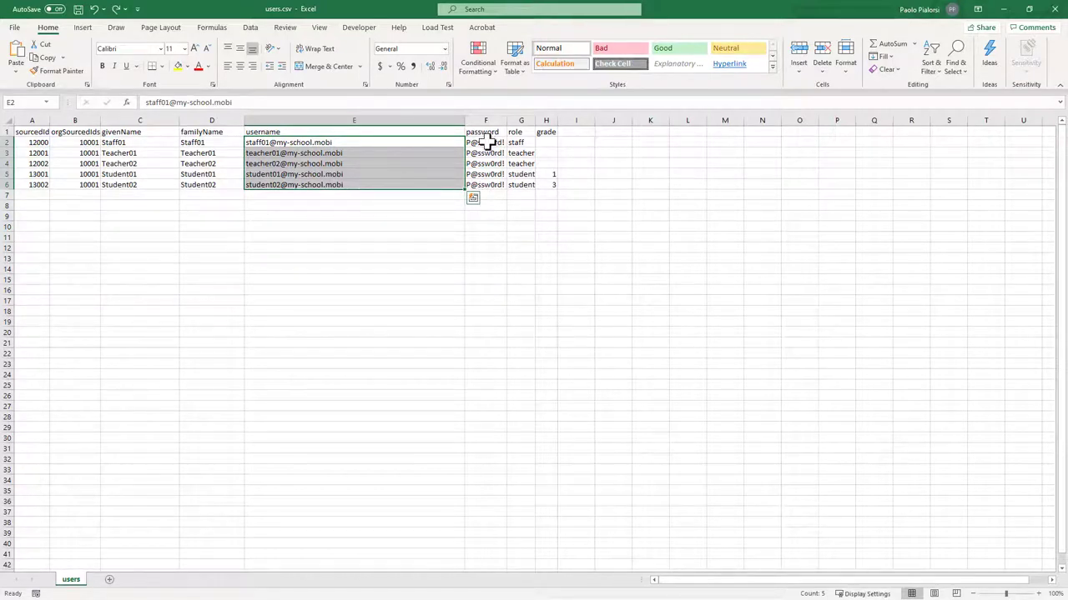
drag(488, 142, 488, 185)
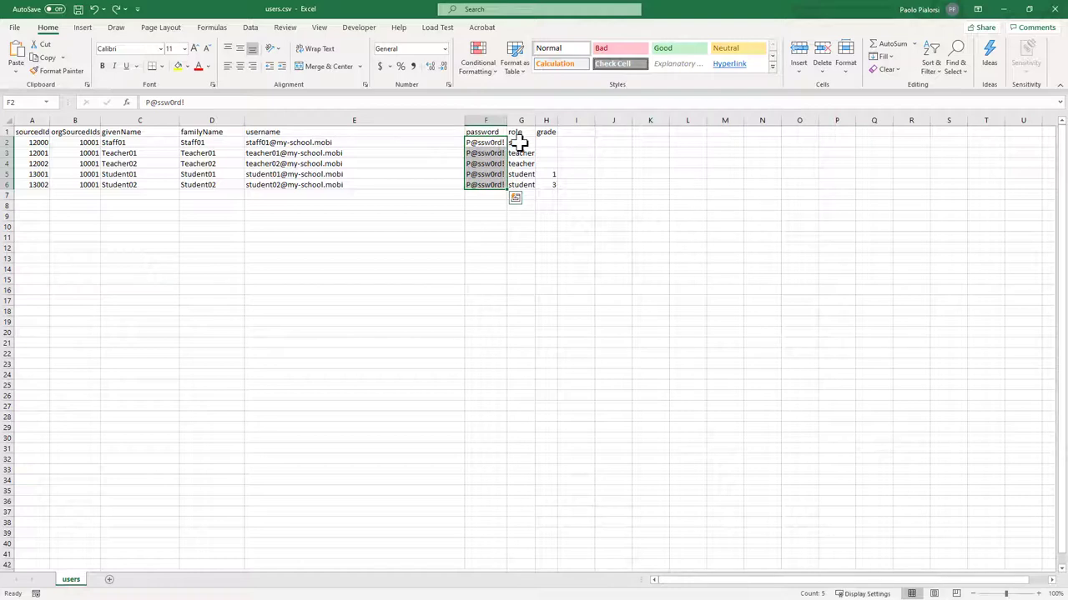
drag(519, 143, 549, 184)
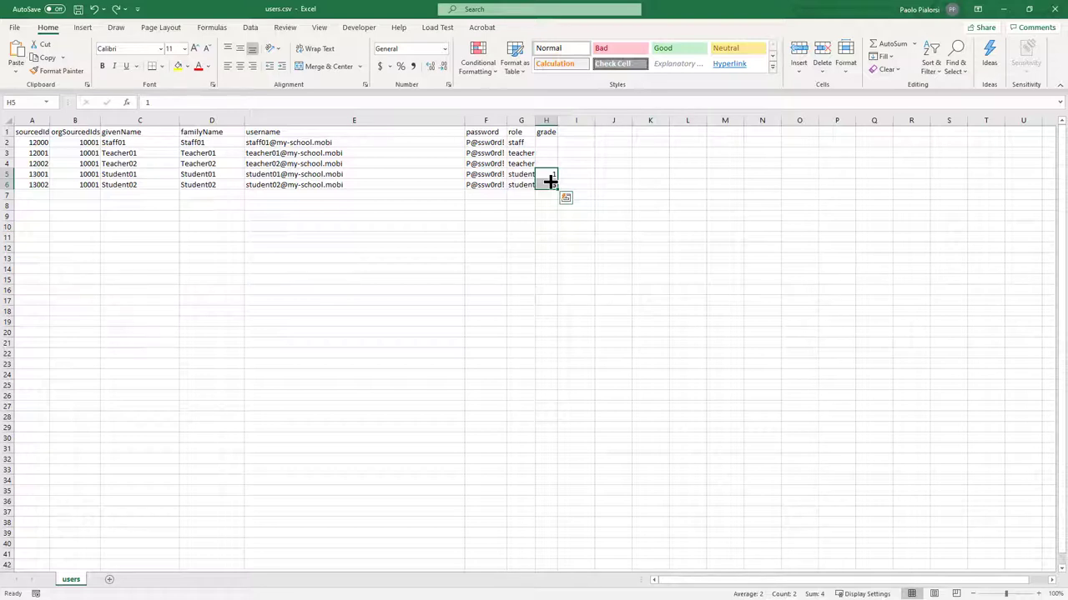
drag(550, 181, 551, 181)
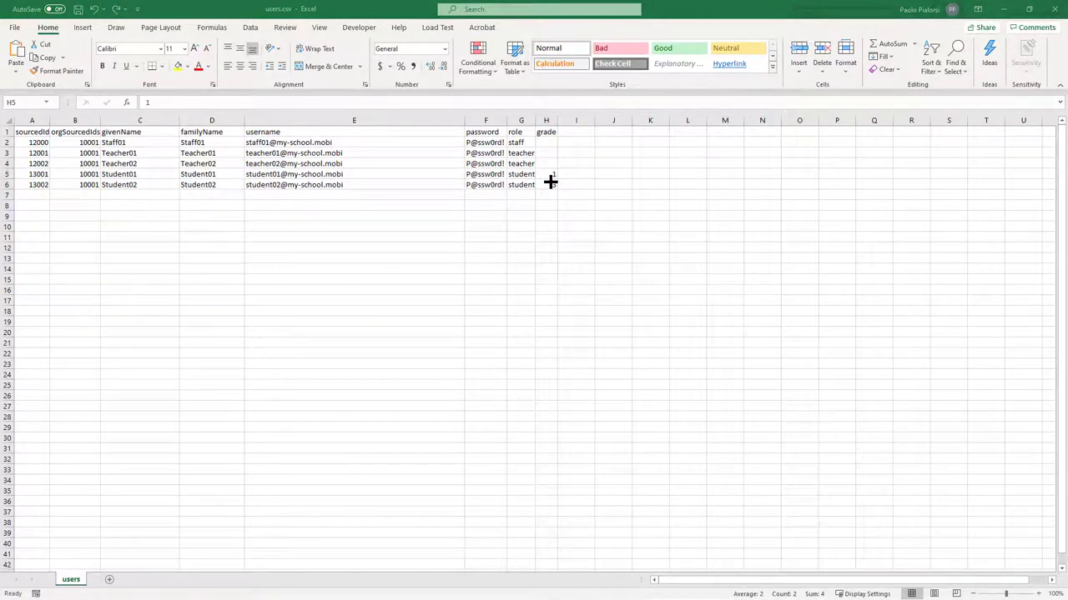
key(alt+Tab)
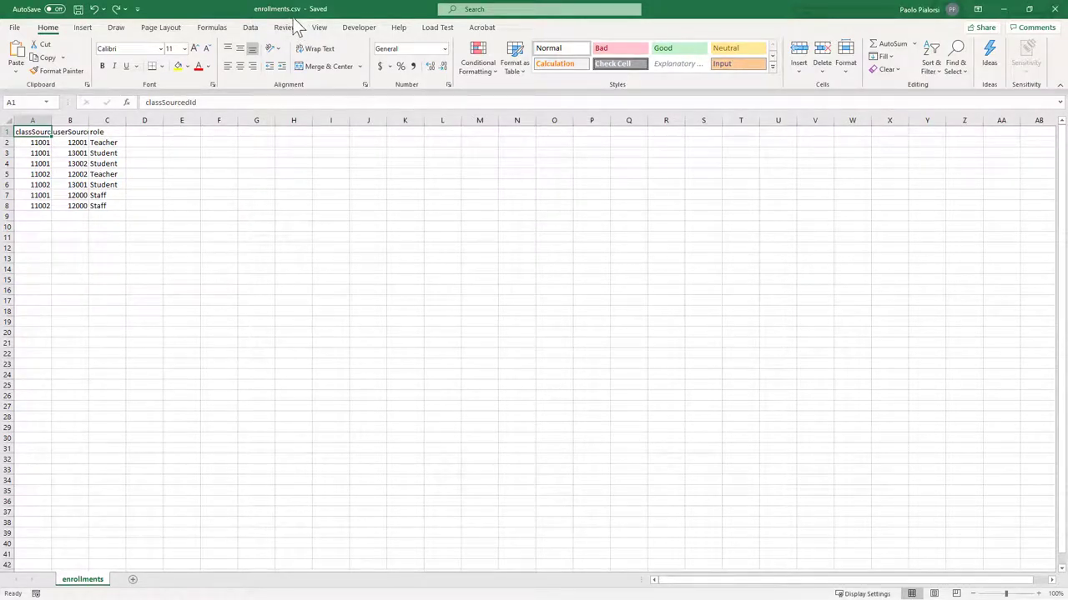
Step: Review the teacher and student enrollment rows for classes 11001 and 11002 in enrollments.csv
click(36, 143)
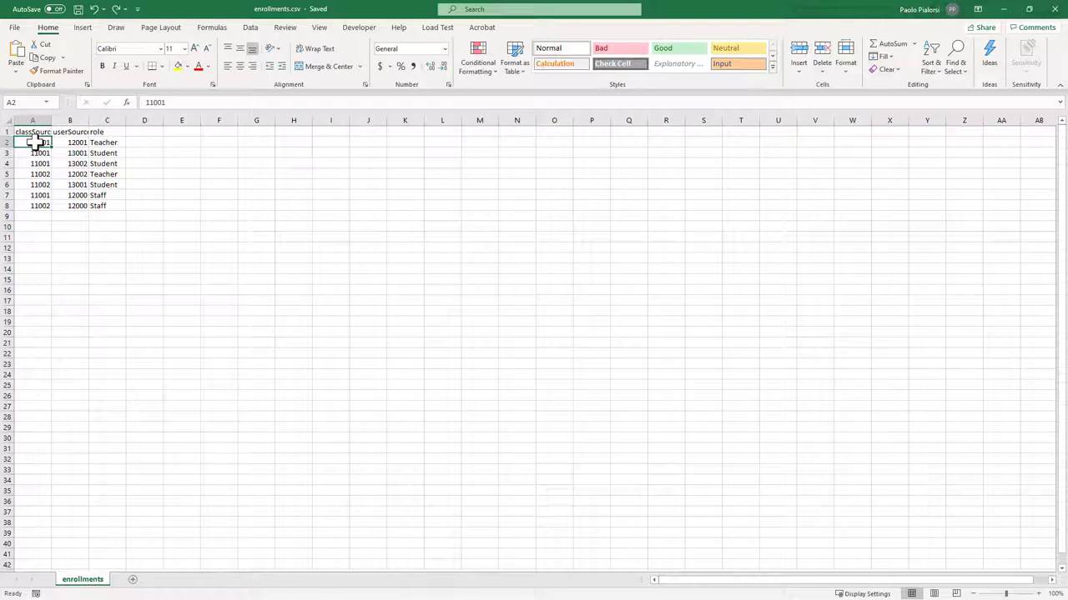
click(92, 144)
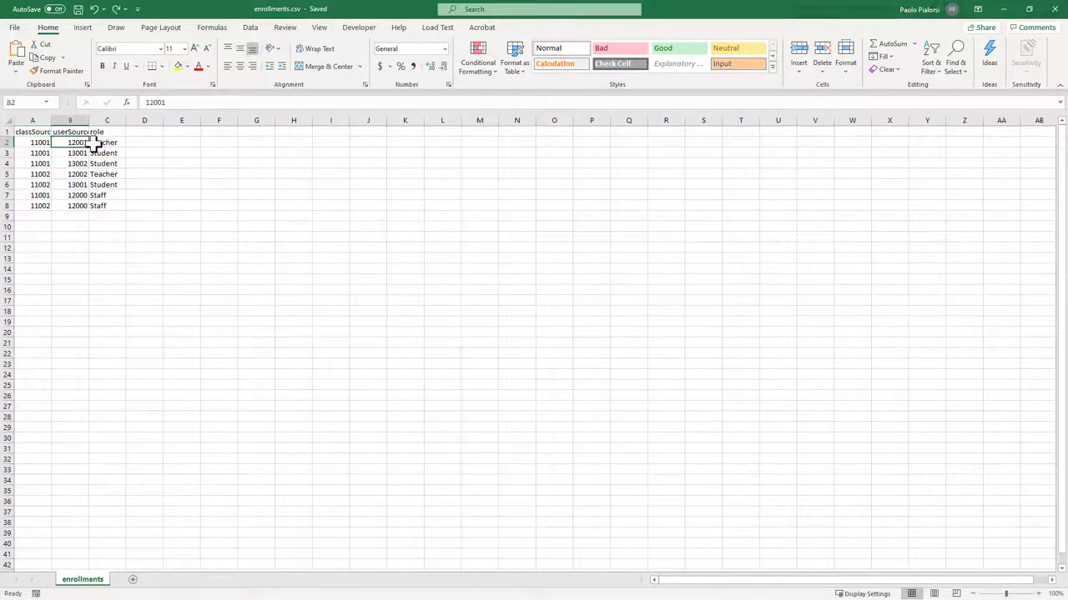
drag(110, 144, 35, 144)
click(39, 147)
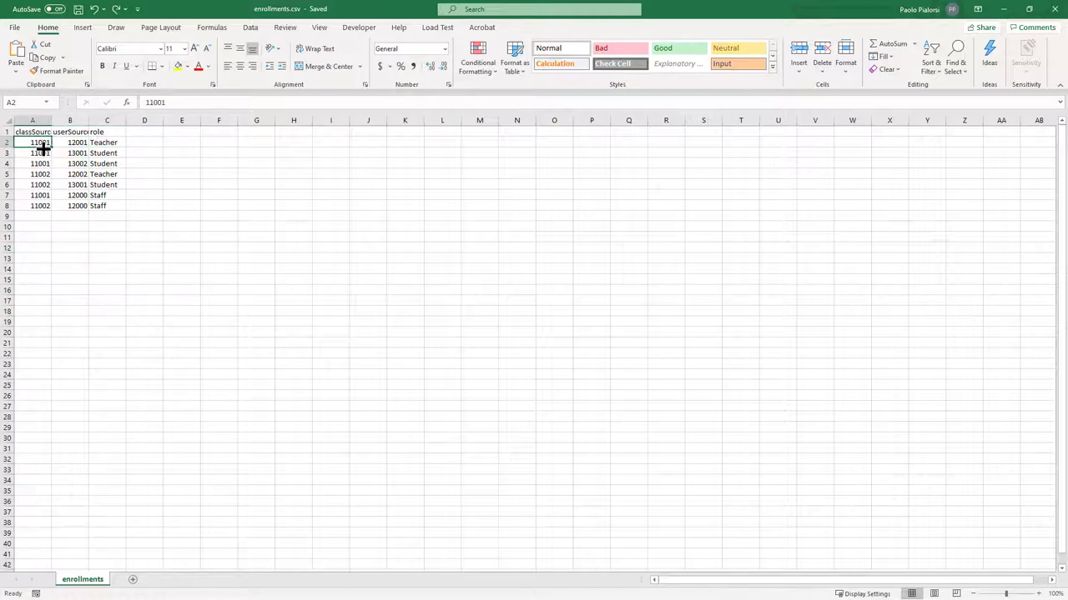
click(103, 175)
click(79, 173)
click(41, 174)
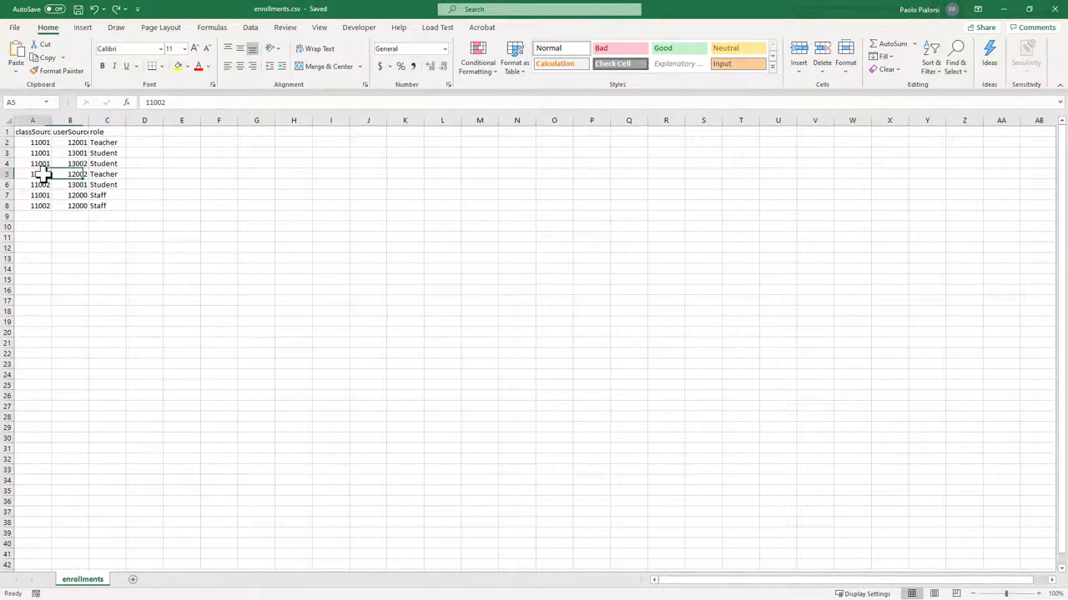
click(100, 153)
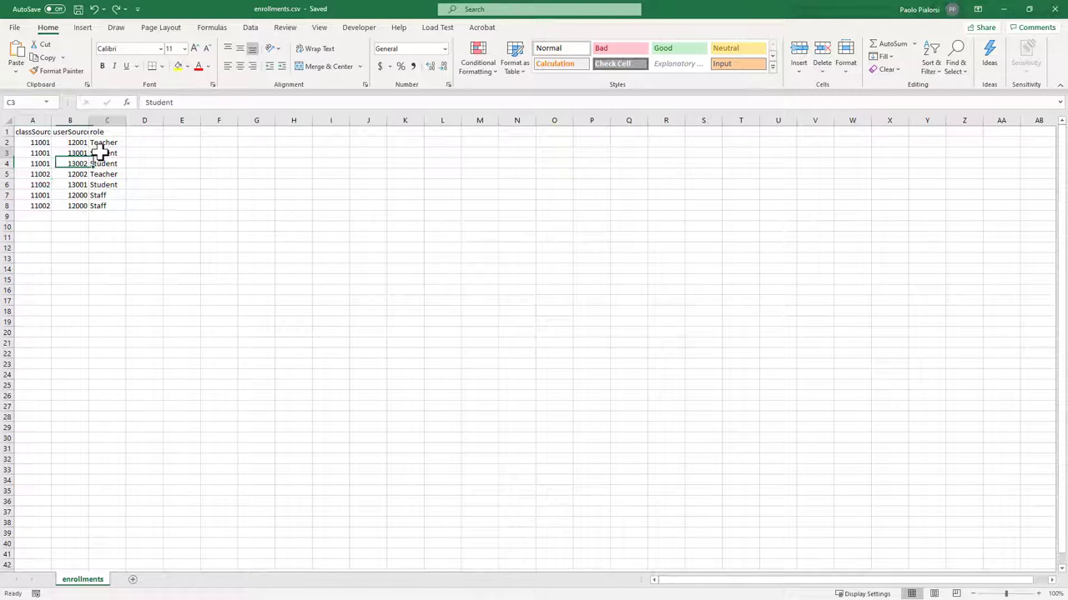
drag(101, 152, 25, 165)
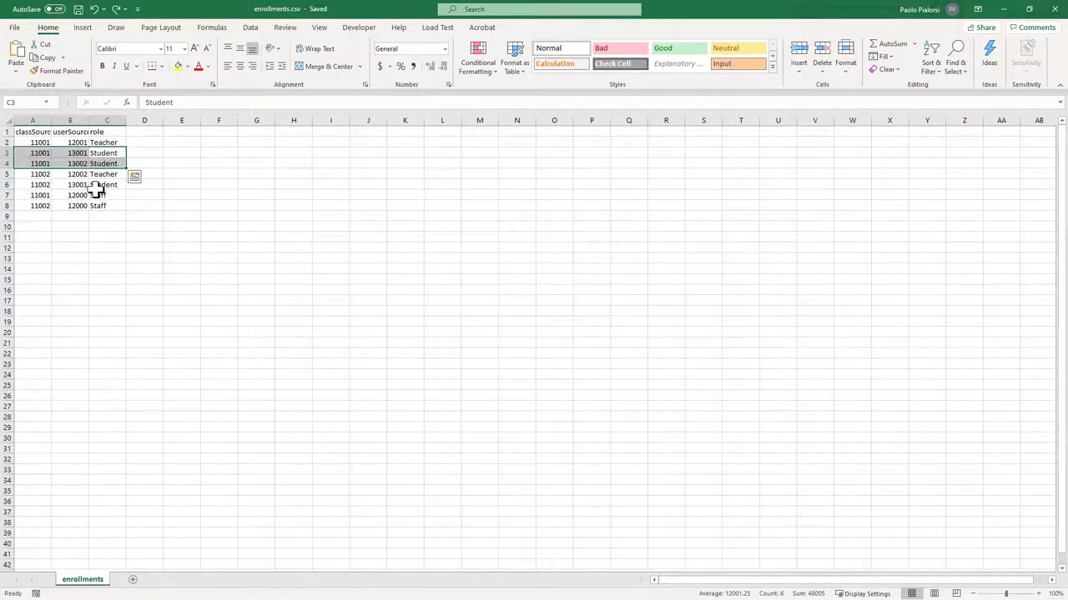
drag(96, 187, 100, 209)
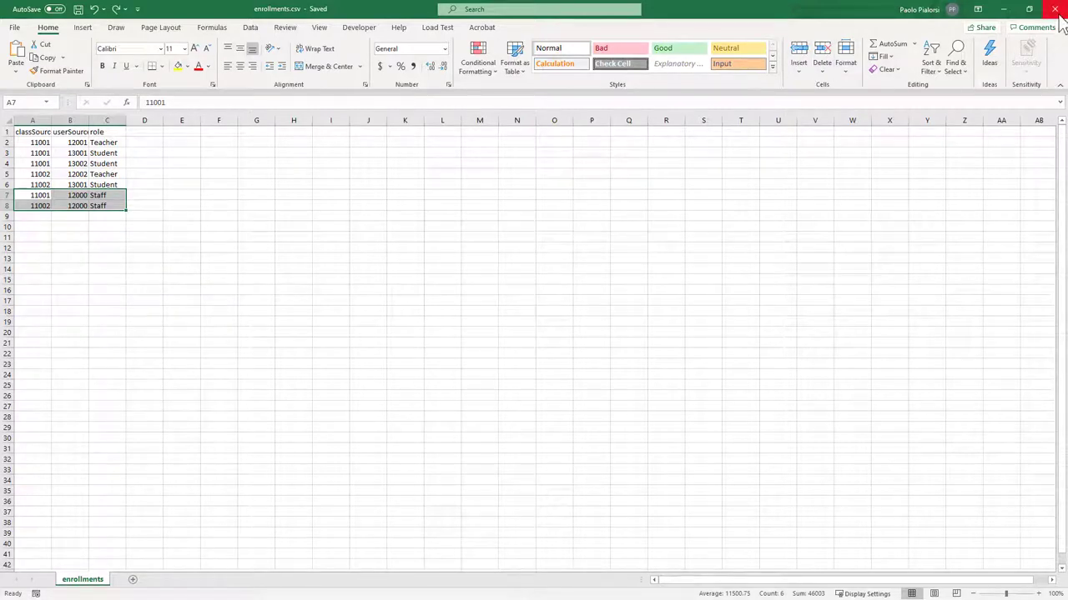
Step: Save and close enrollments.csv, users.csv, classes.csv and orgs.csv
click(78, 9)
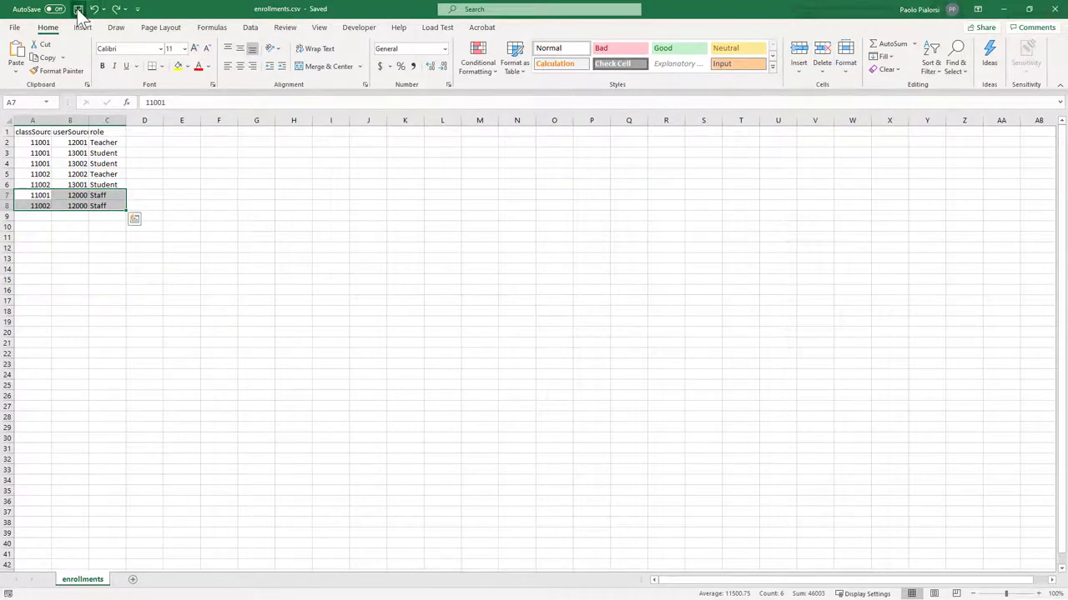
key(ctrl+w)
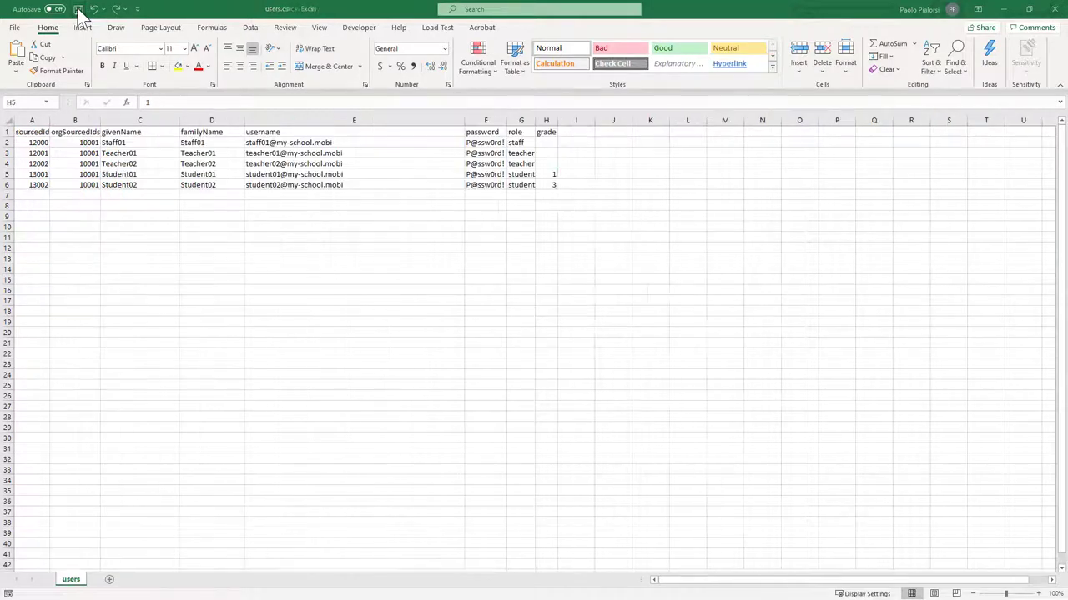
click(77, 9)
key(ctrl+w)
click(78, 9)
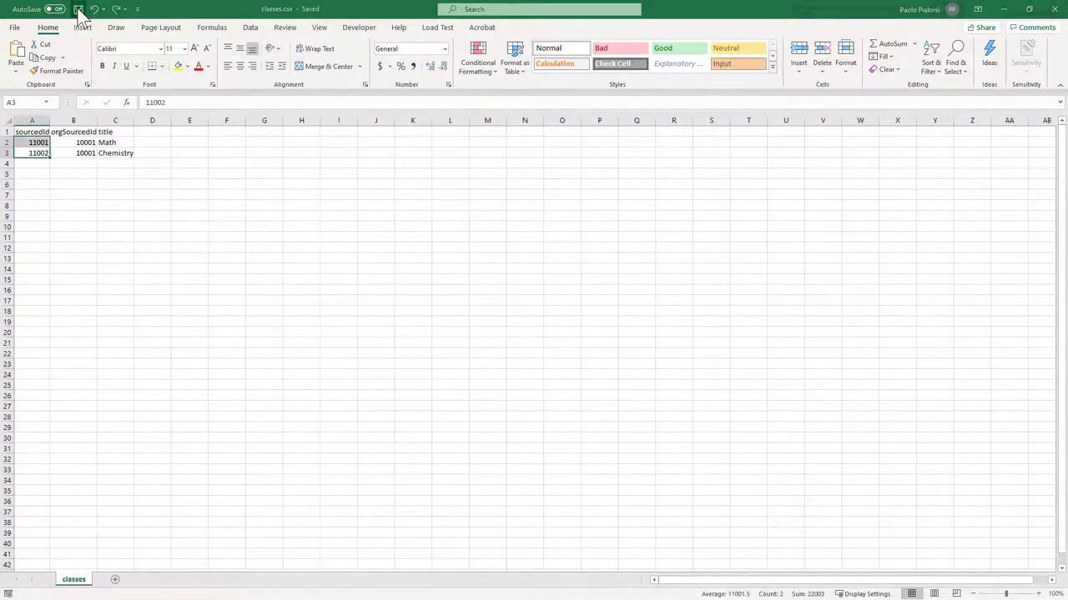
key(ctrl+w)
click(78, 9)
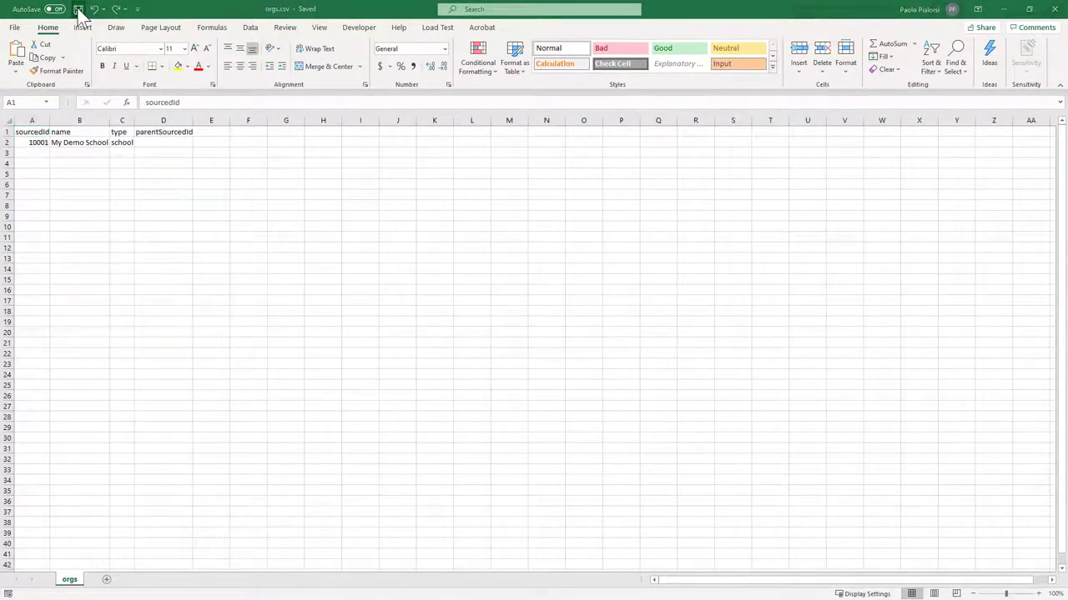
key(alt+F4)
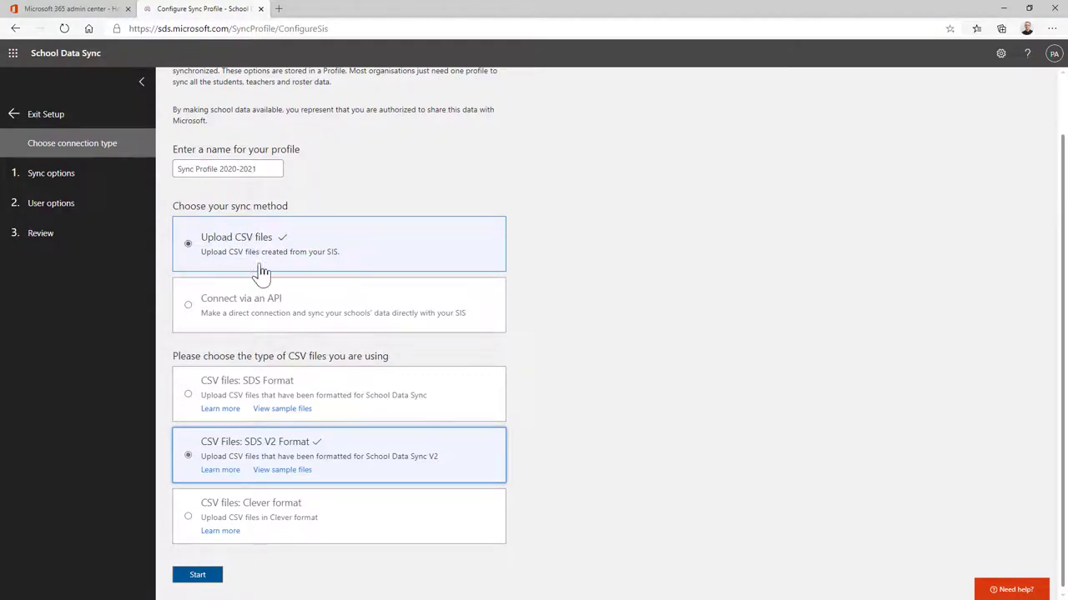
Step: Start the profile setup, select the New users option, and bring up Upload Files
click(203, 575)
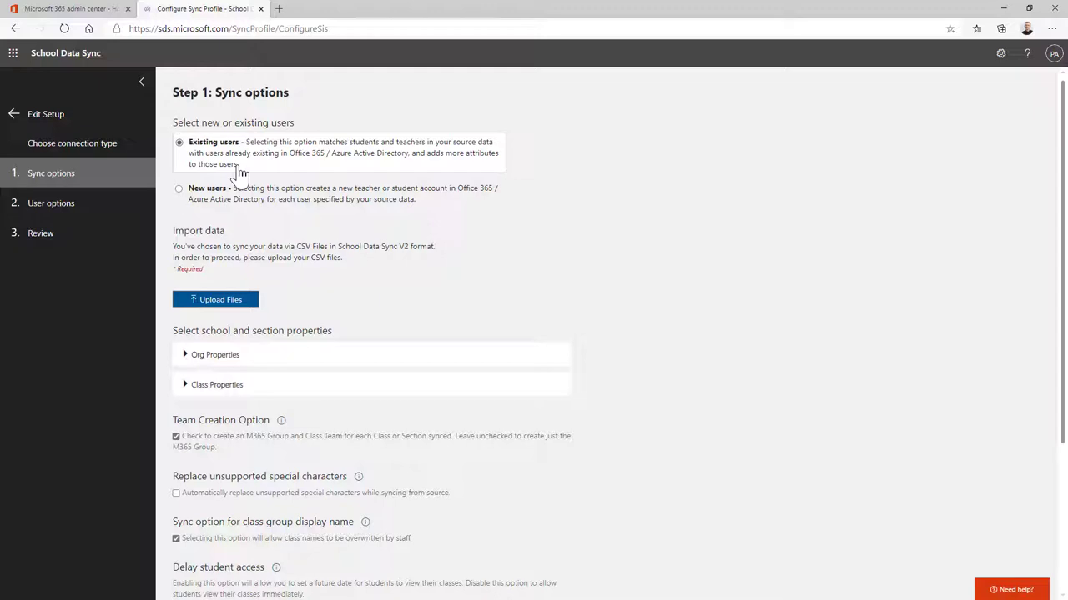
click(241, 206)
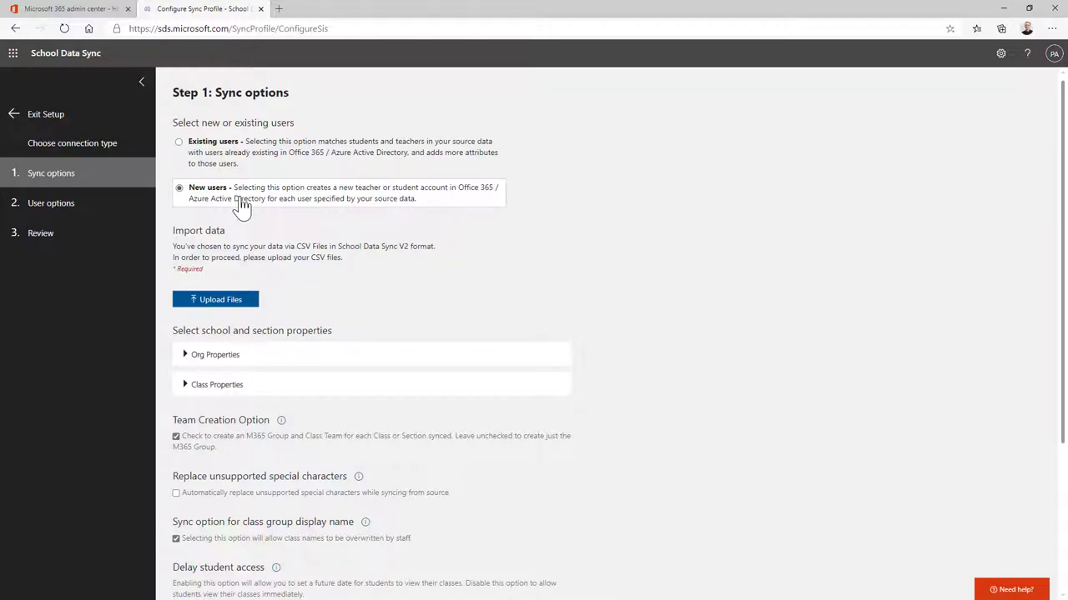
click(215, 301)
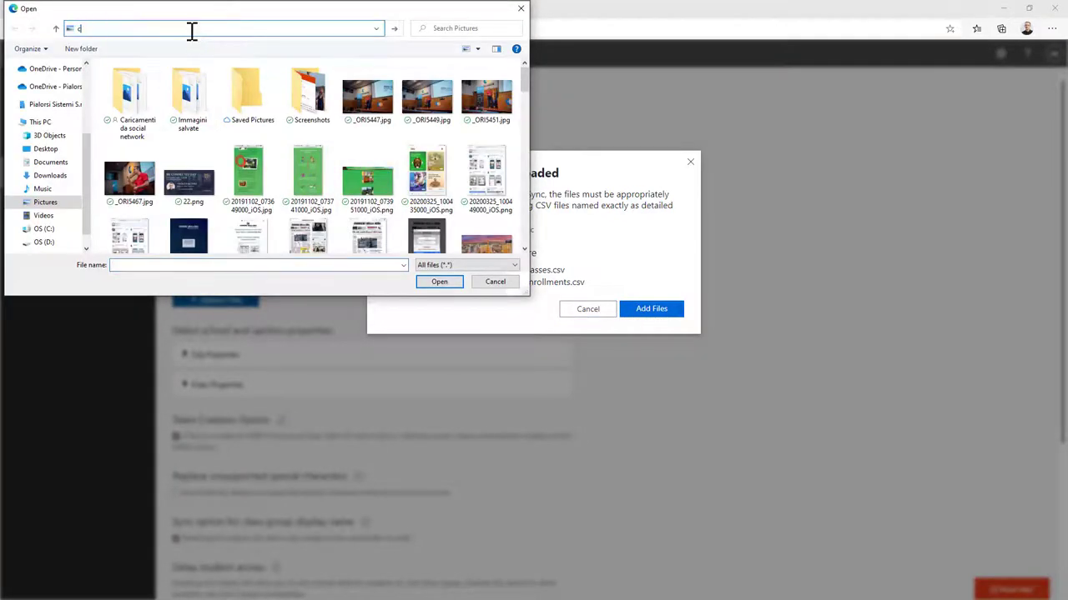
Step: Add all four CSV files from the M365EDU\SDS-v2 folder to the upload list
text(:\github\p)
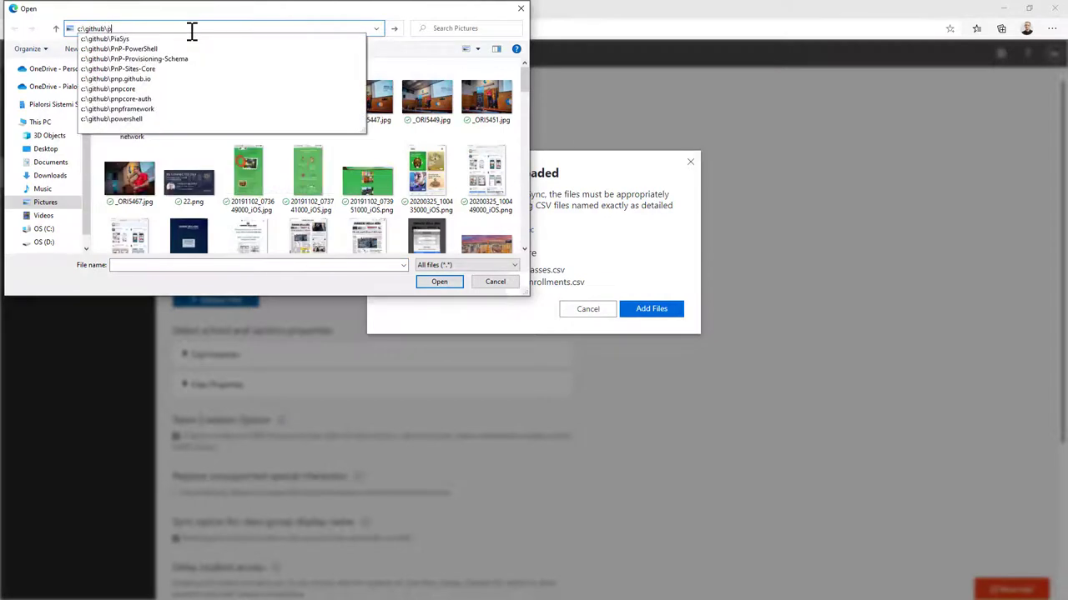
text(iaSys\Conferences-Samples\)
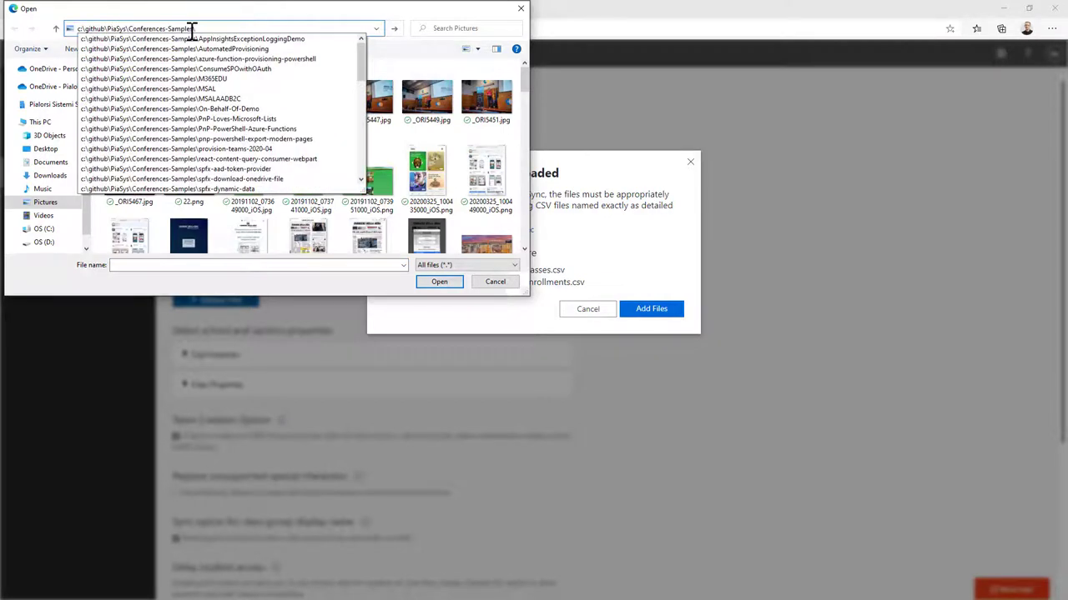
text(M365EDU)
key(Return)
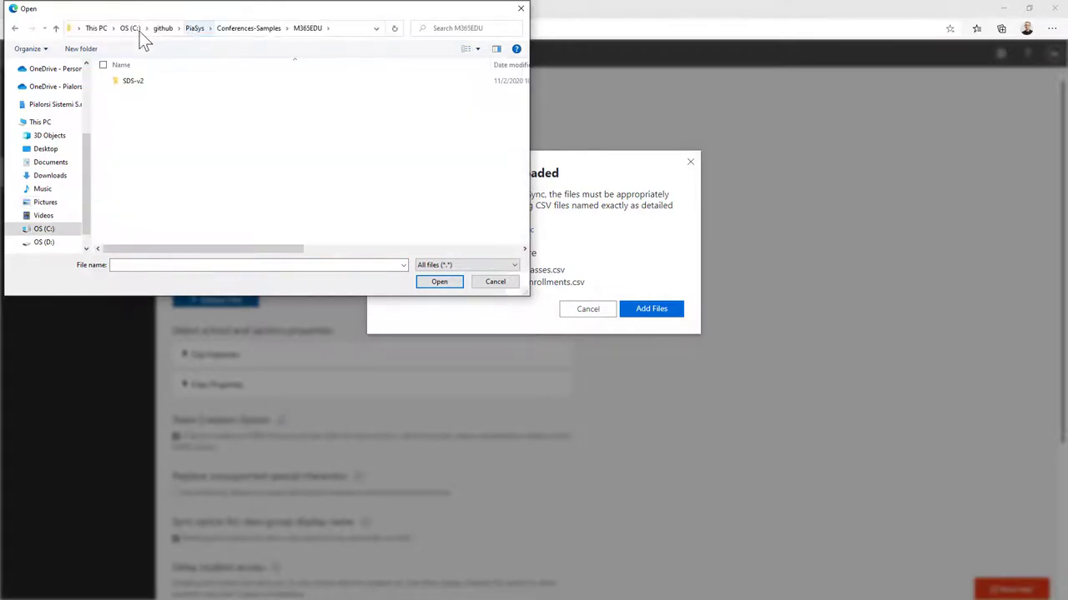
double_click(137, 80)
click(146, 81)
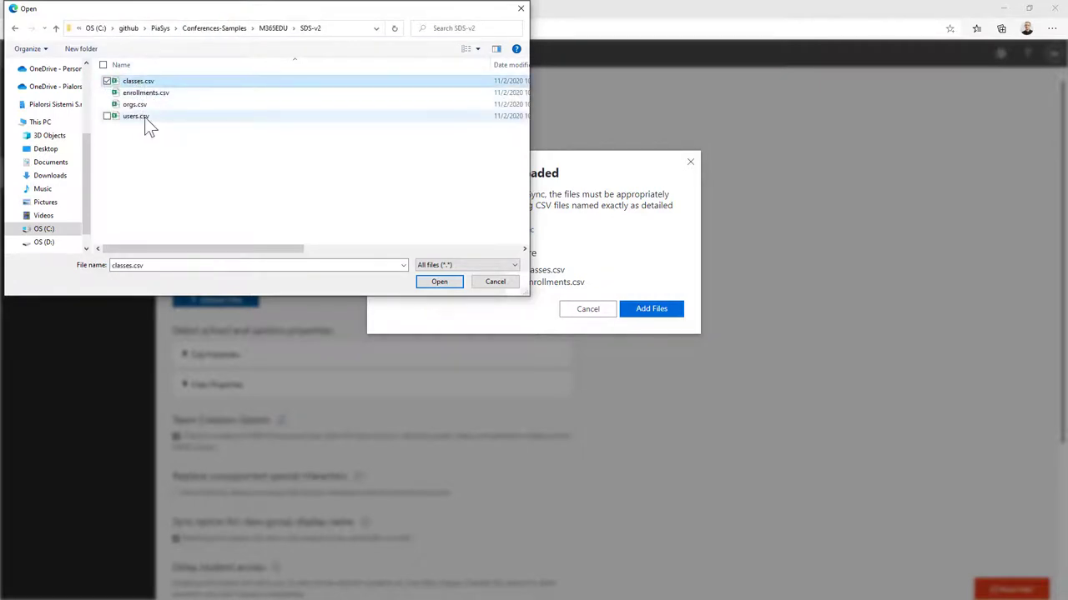
shift+click(144, 116)
click(442, 284)
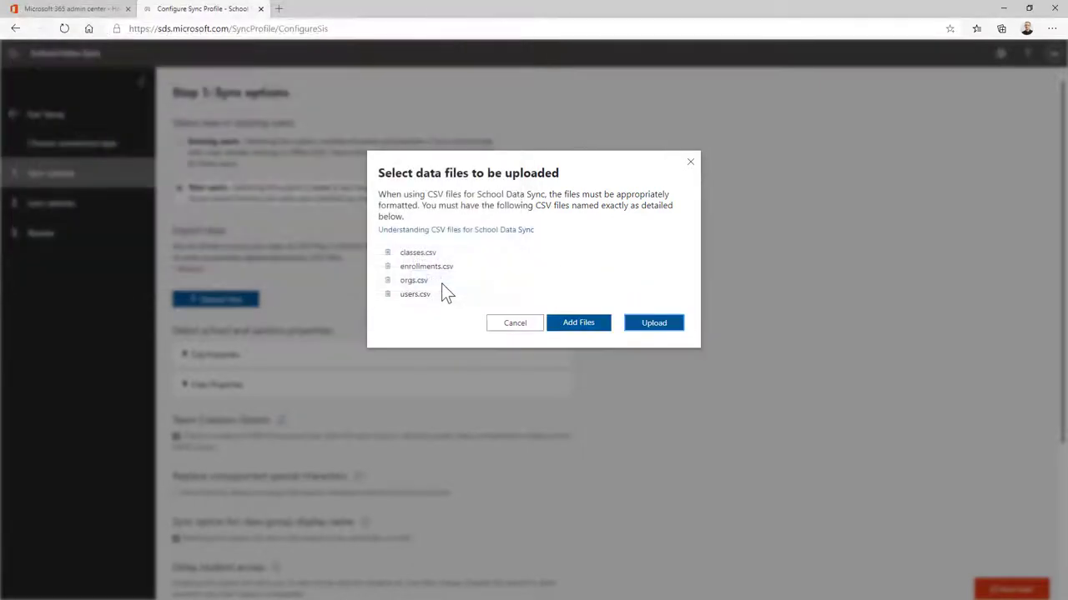
Step: Upload the CSVs, expand Org and Class Properties, and enable automatic special-character replacement
click(661, 326)
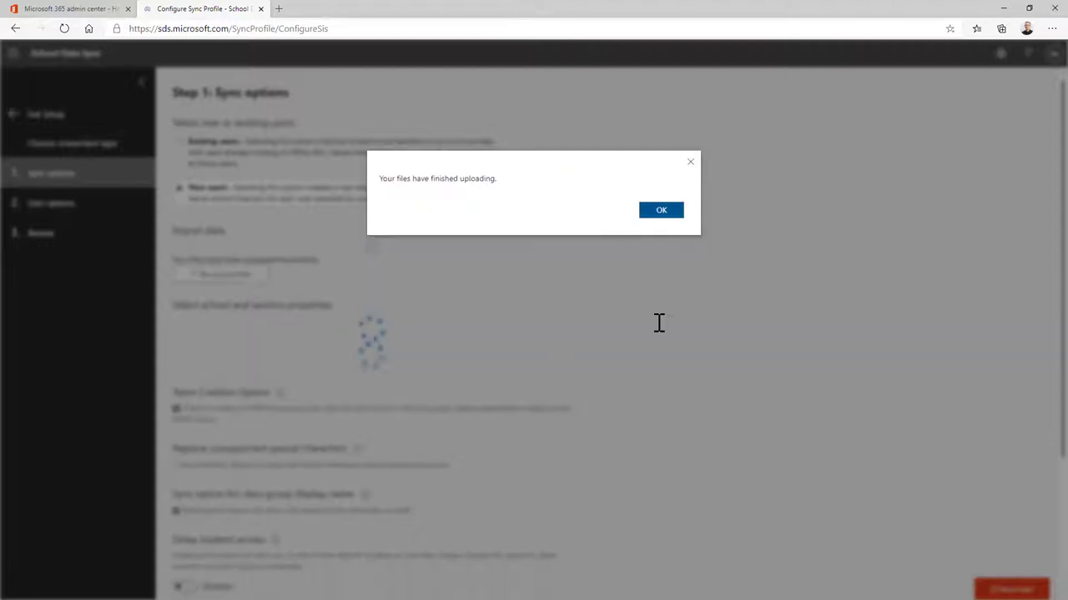
click(660, 221)
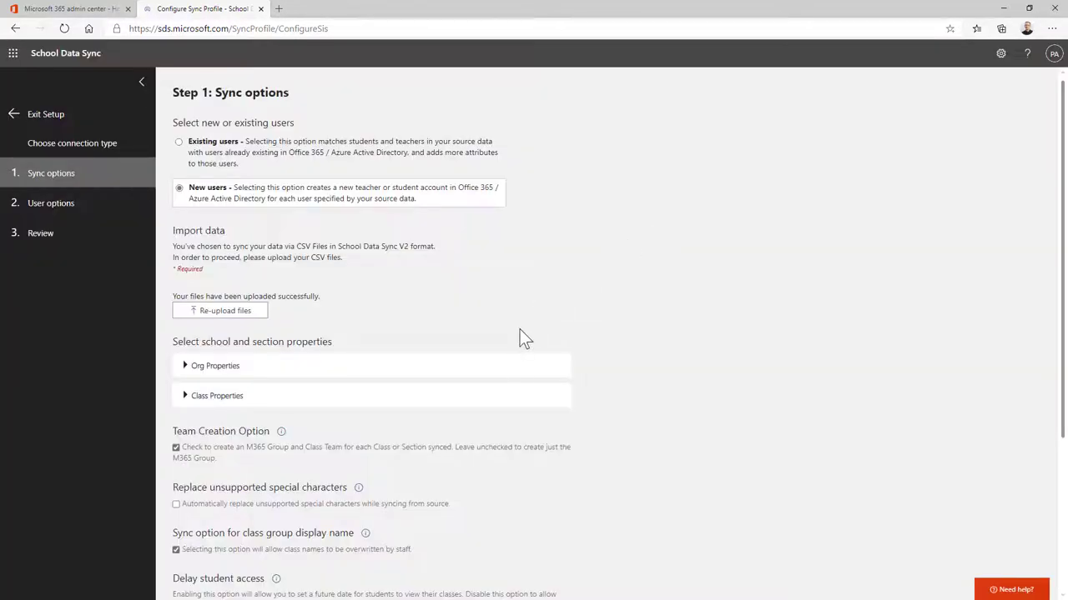
scroll(514, 340, down, 3)
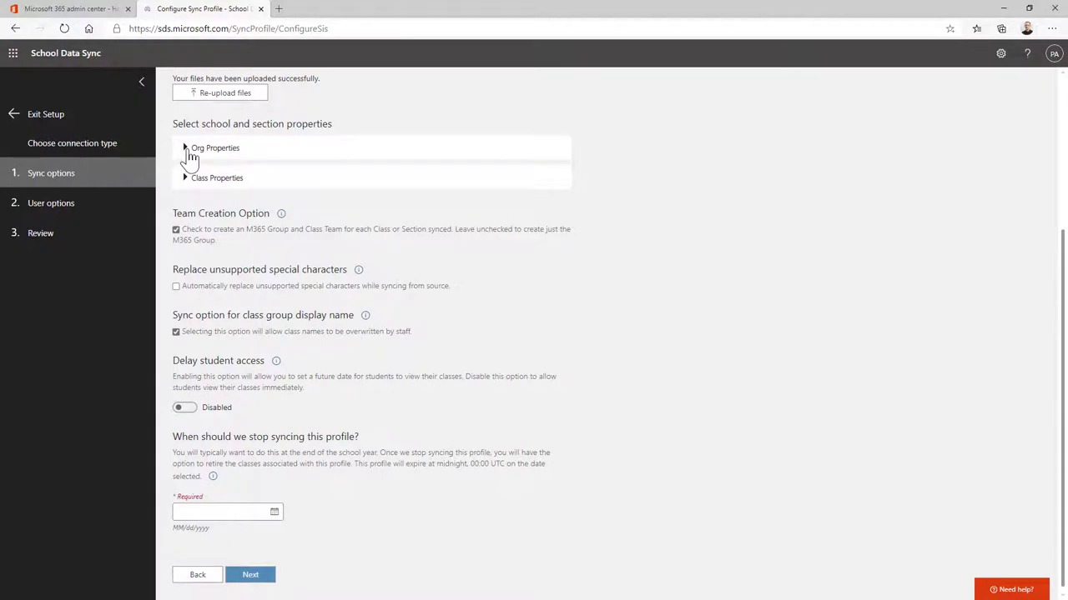
click(186, 155)
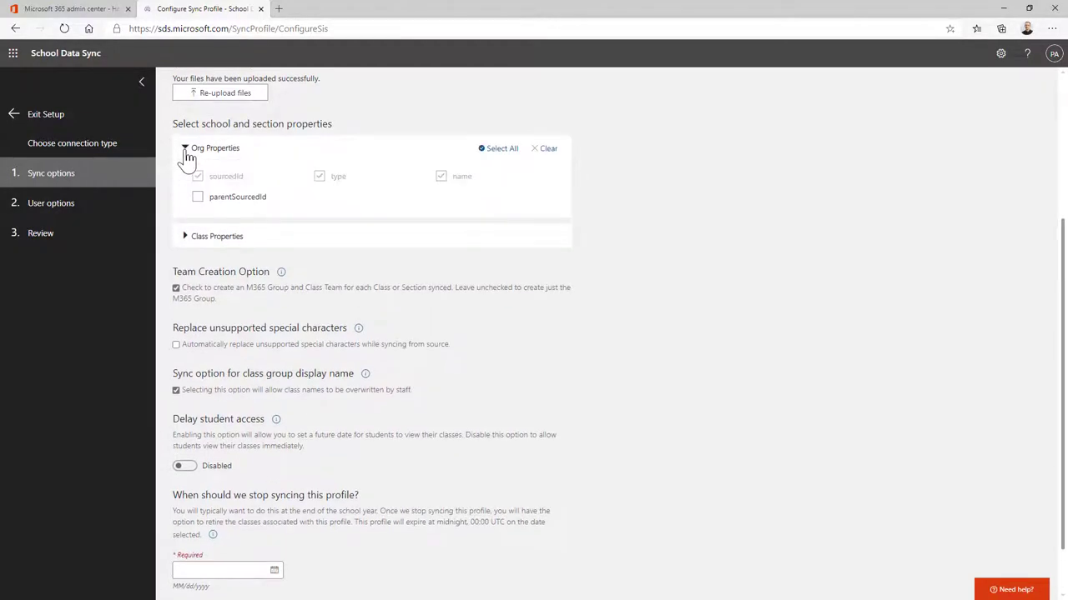
click(183, 237)
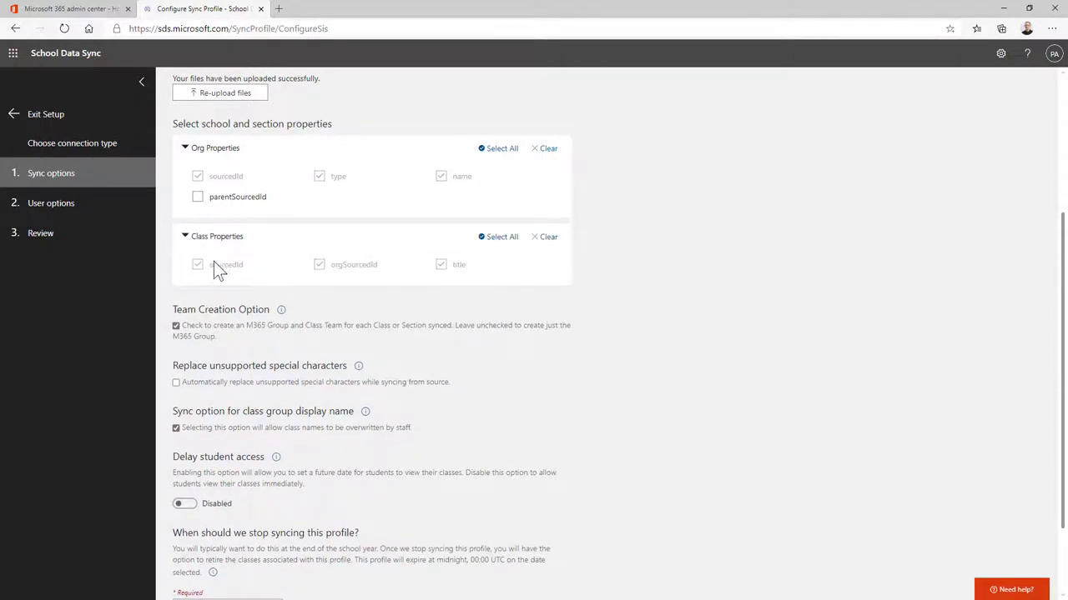
scroll(222, 275, down, 1)
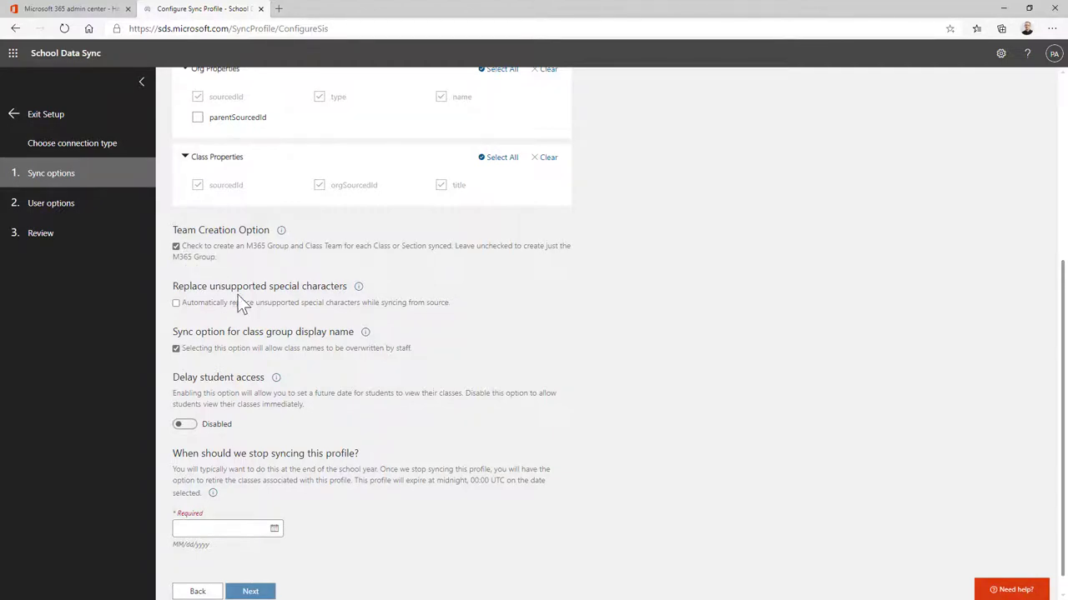
click(176, 304)
Step: Switch delayed student access on and then back off
click(198, 433)
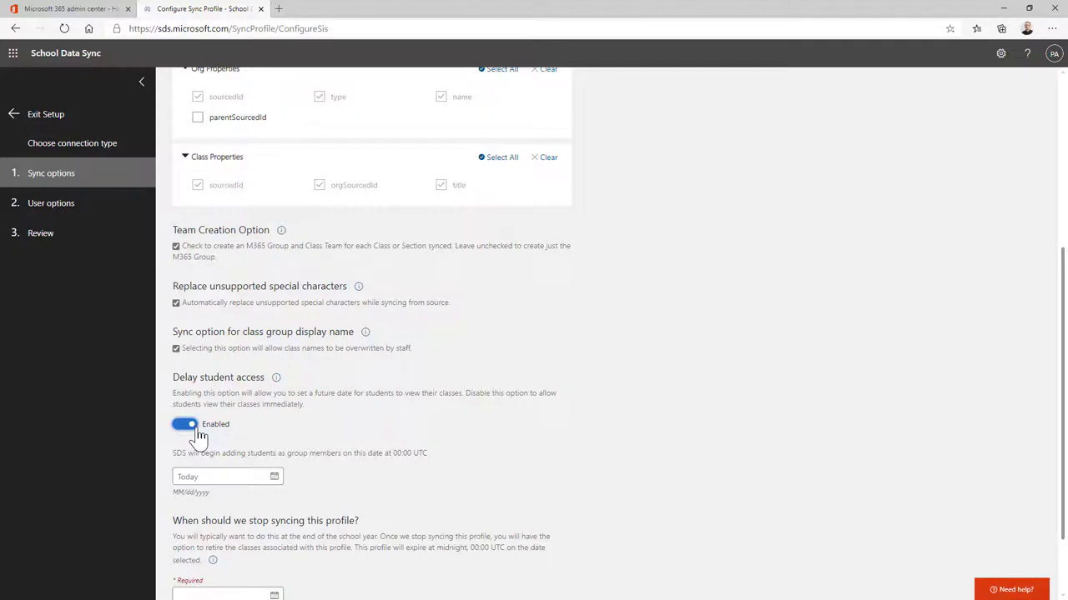
click(191, 425)
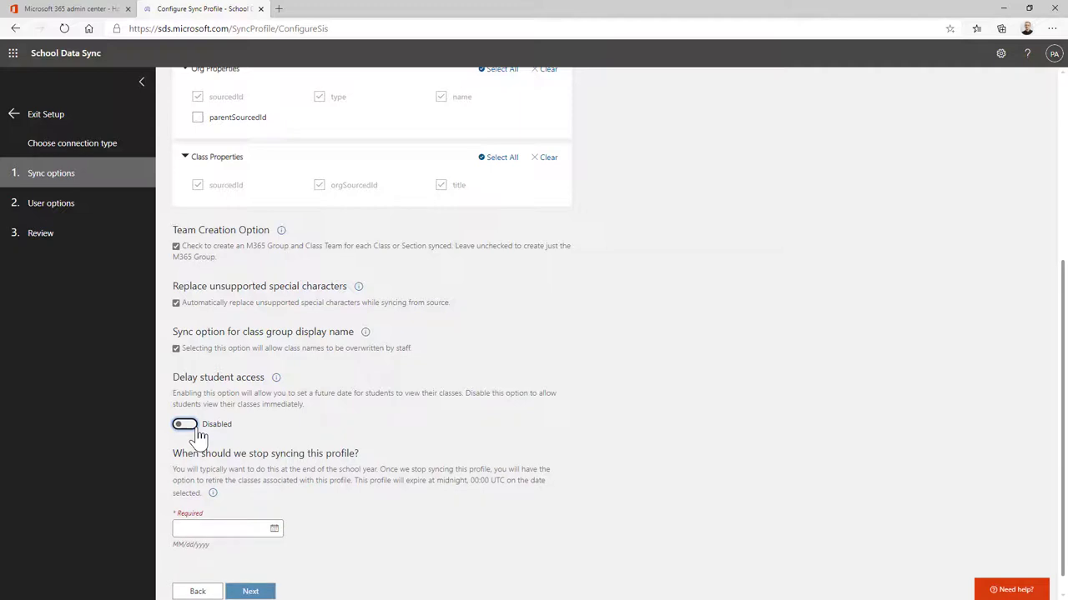
scroll(273, 433, down, 1)
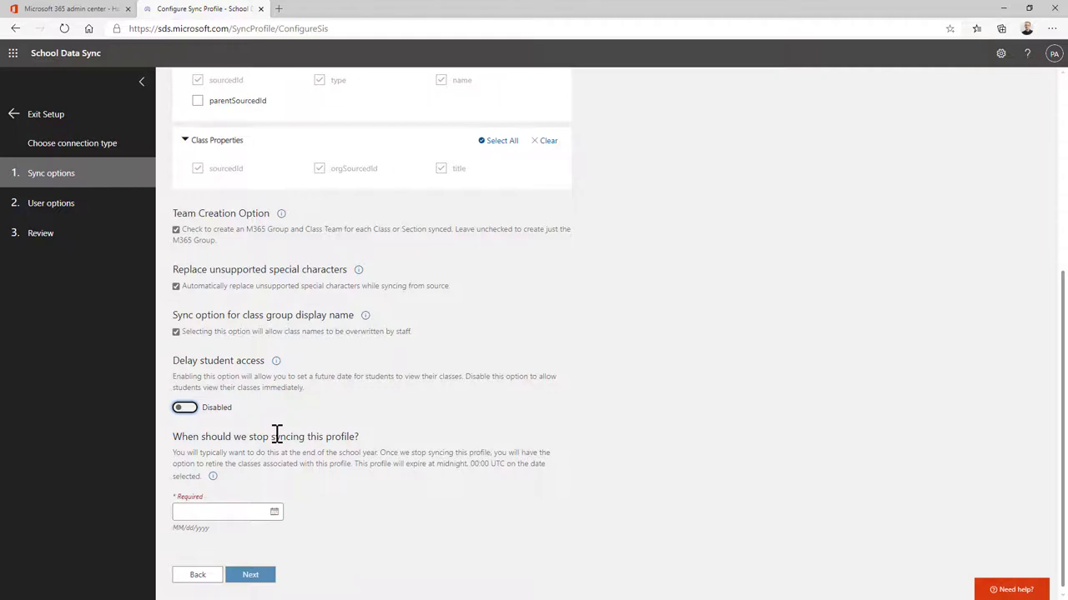
Step: Set the profile's stop-sync date to June 15, 2021
click(225, 512)
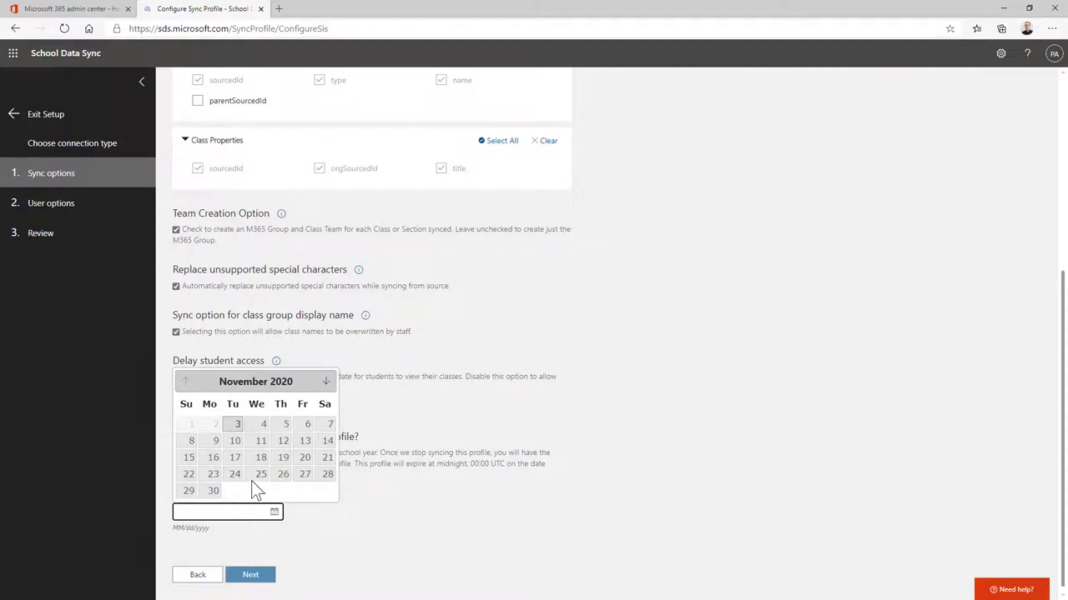
click(326, 382)
click(326, 382)
click(326, 382)
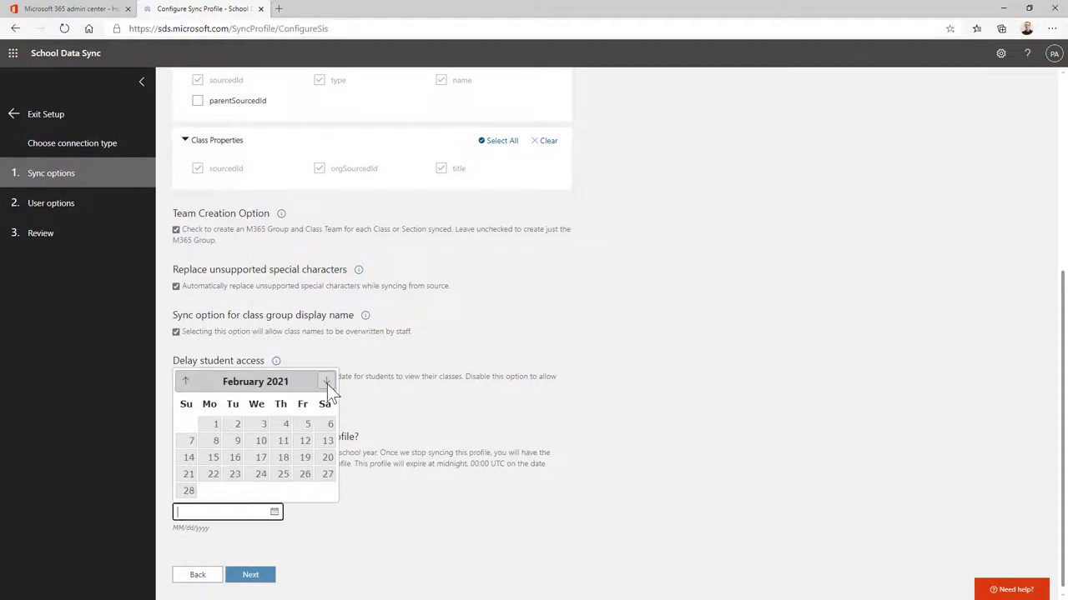
click(327, 382)
click(326, 382)
click(326, 382)
click(326, 382)
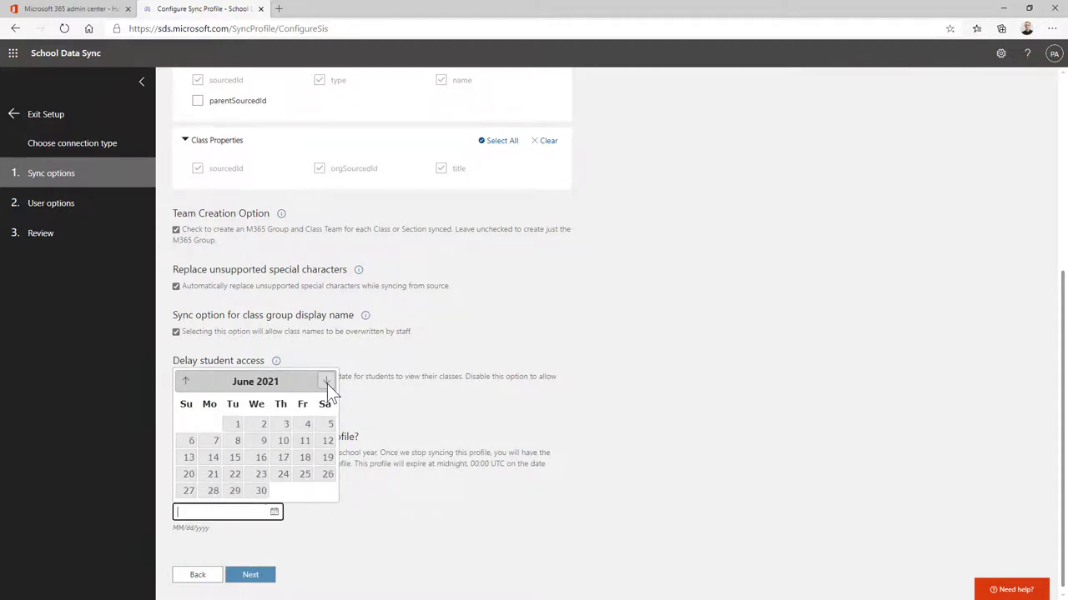
click(235, 458)
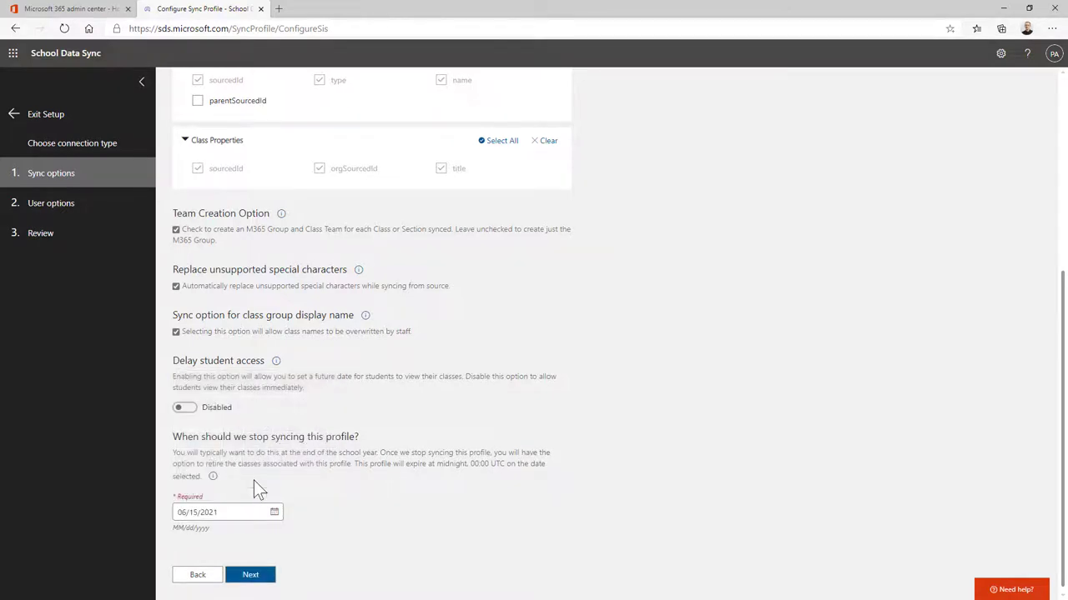
Step: On the user options step, add grade to the synced source user properties
click(252, 575)
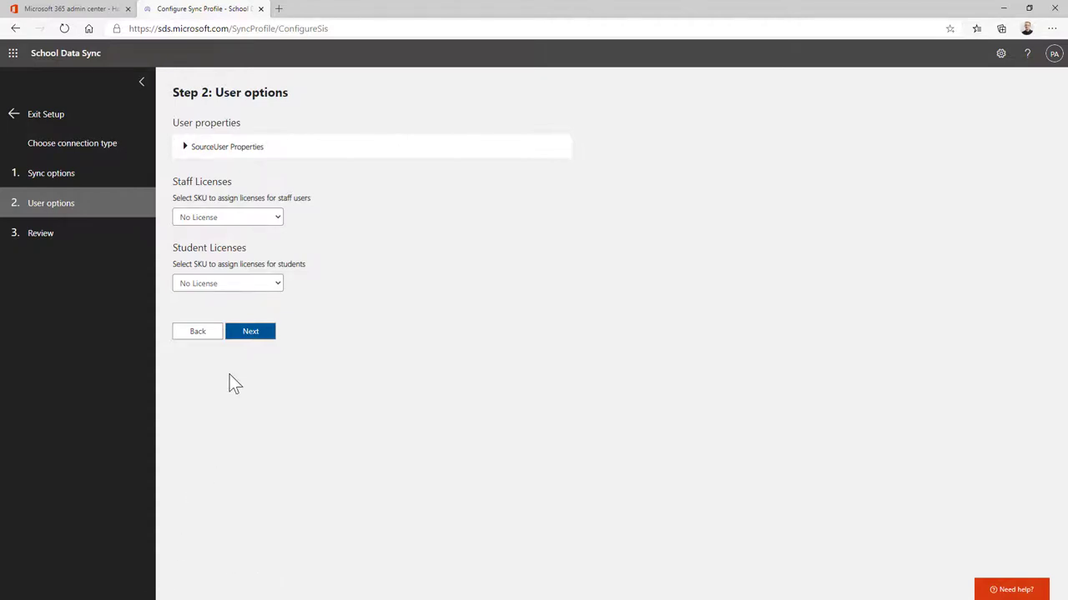
click(188, 152)
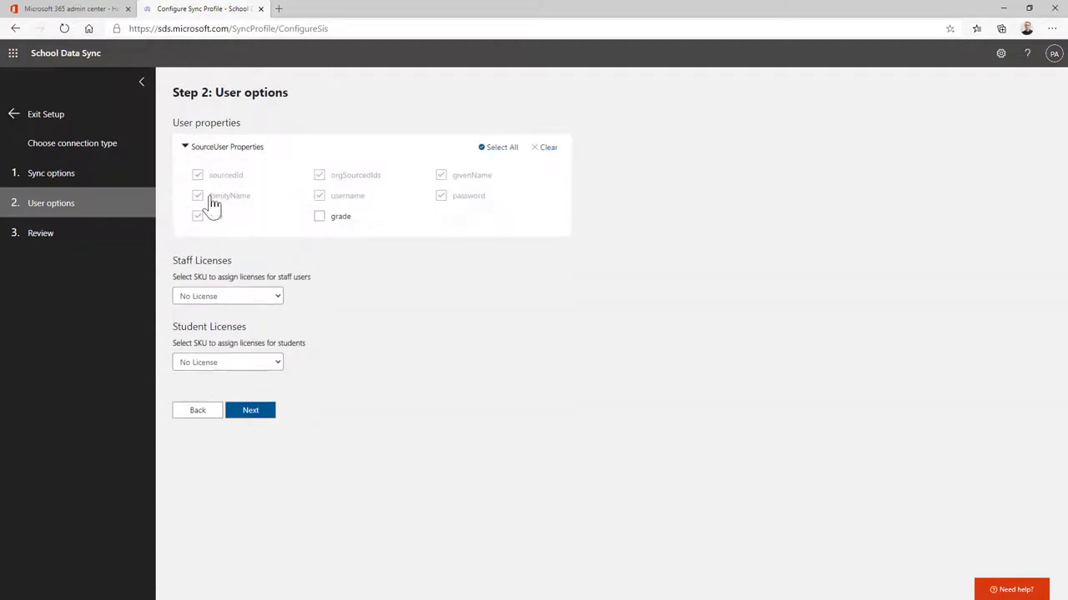
click(319, 217)
Step: Assign STANDARDWOFFPACK_FACULTY to staff and STANDARDWOFFPACK_STUDENT to students, then continue to Review
click(273, 294)
click(273, 315)
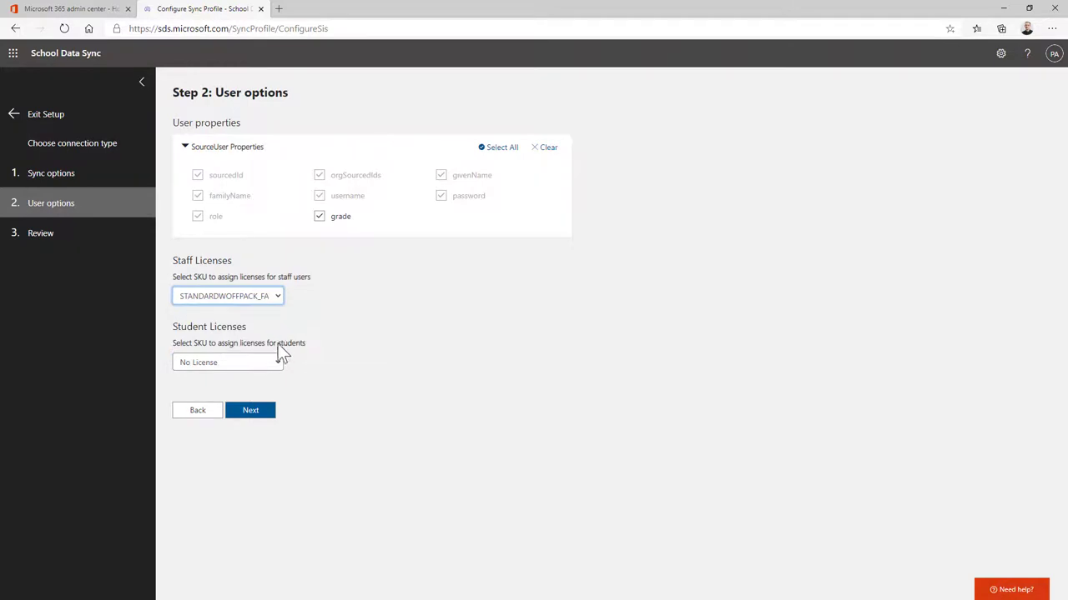
click(256, 362)
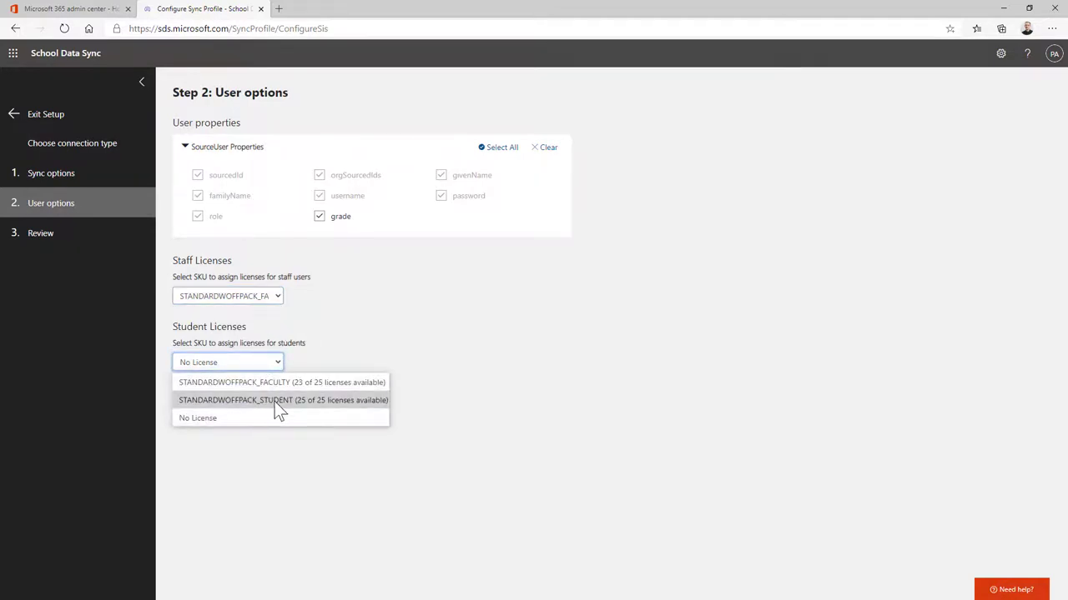
click(275, 402)
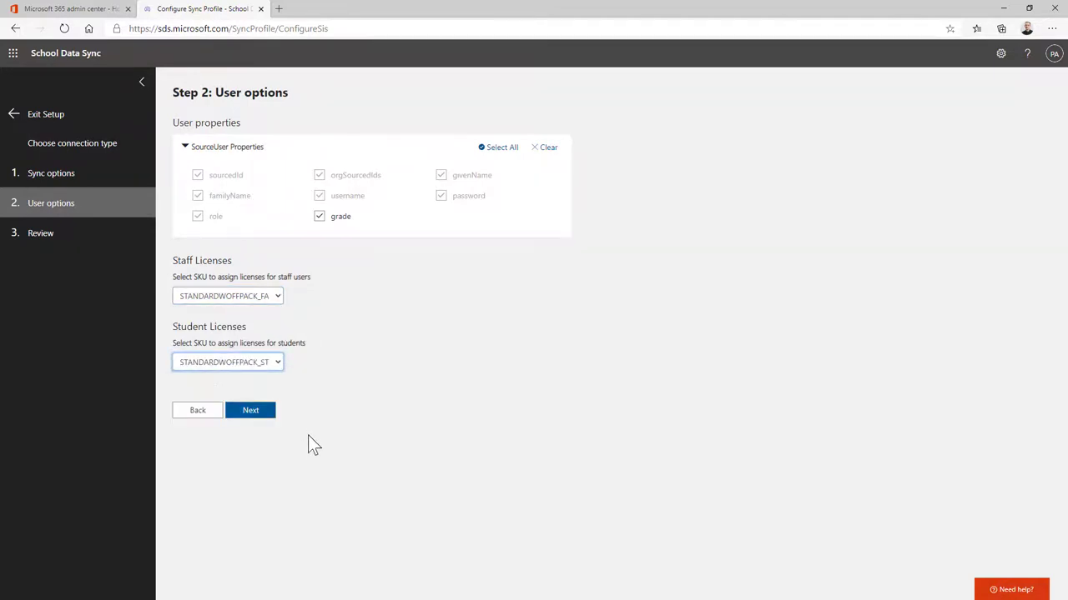
click(261, 414)
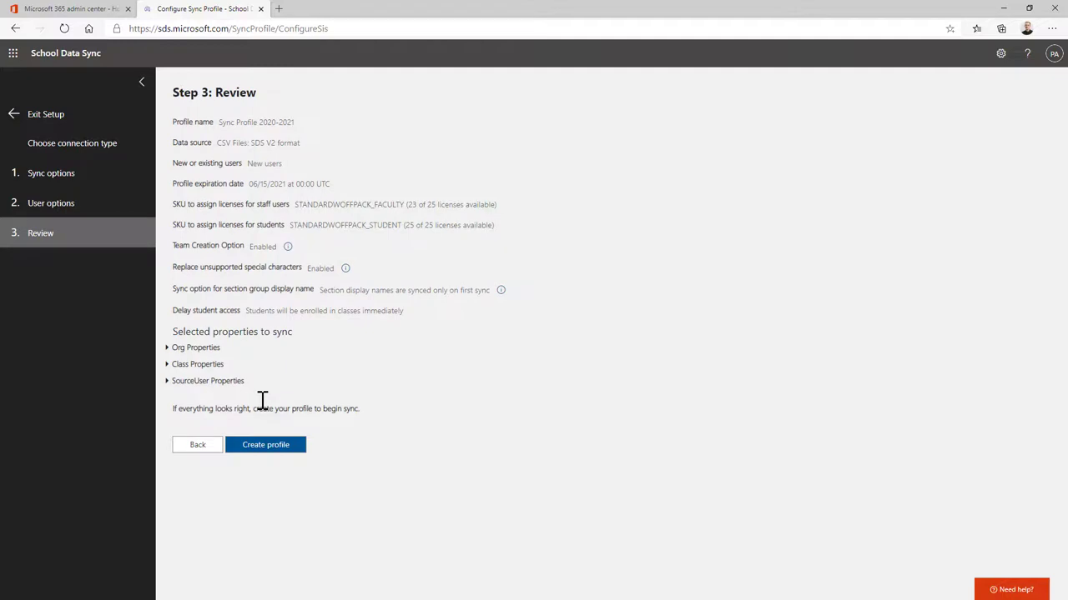
Step: Create the Sync Profile 2020-2021 sync profile from the review step
click(264, 449)
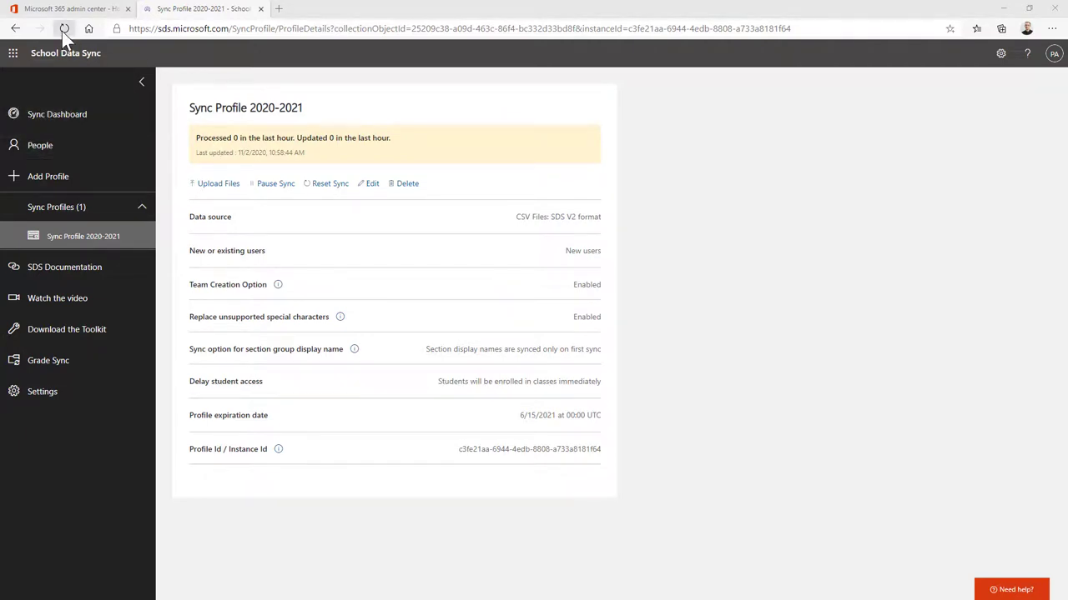
Step: Refresh the profile status and check on the Sync Dashboard that Sync Profile 2020-2021 completed
click(62, 30)
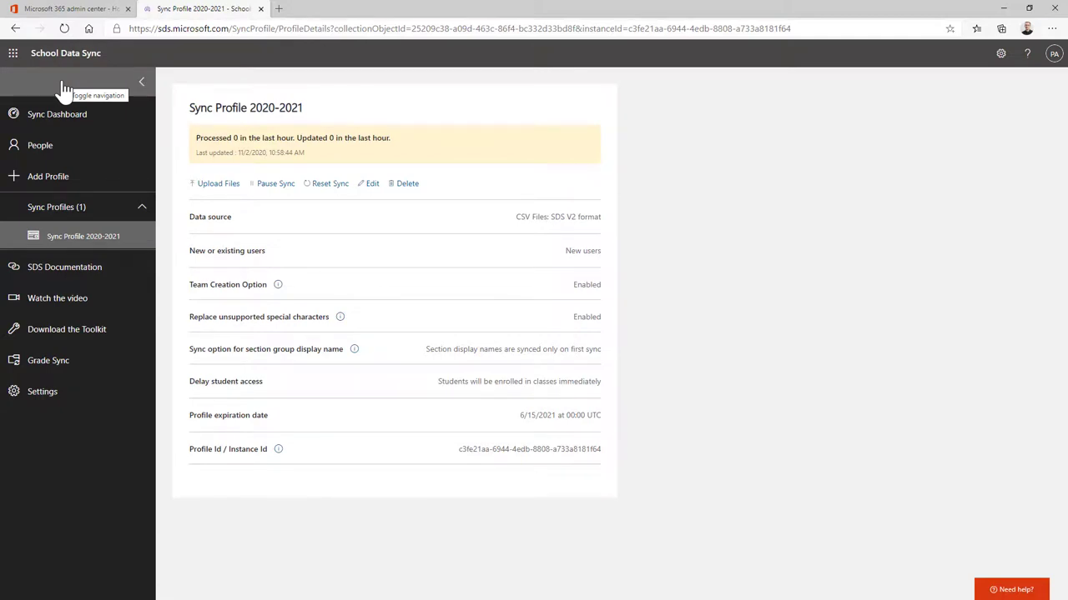
click(80, 122)
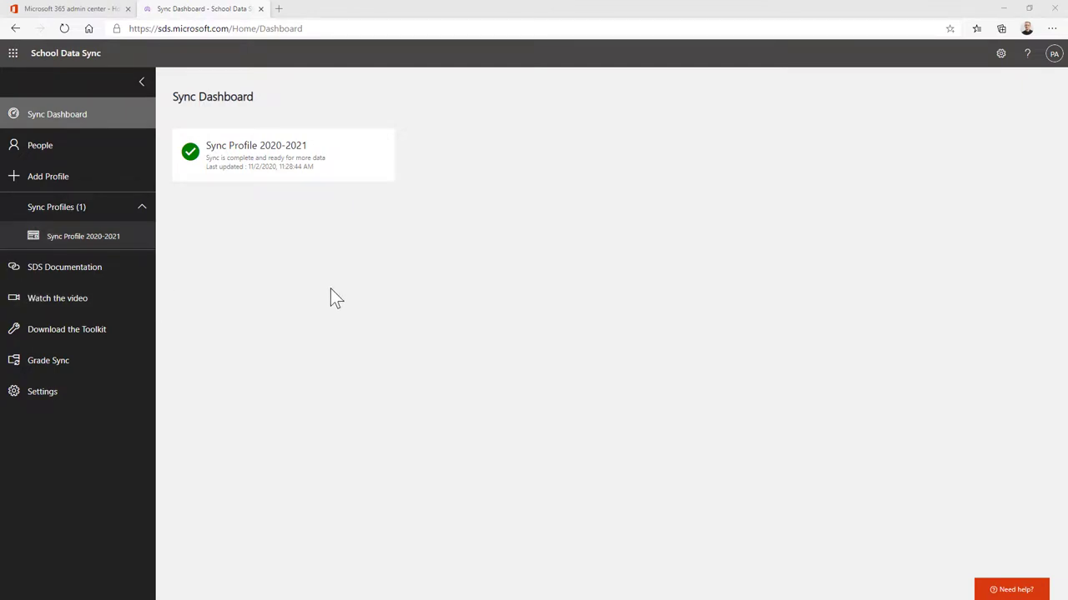
Step: Switch to the Microsoft 365 admin center and view the Active users list
click(100, 10)
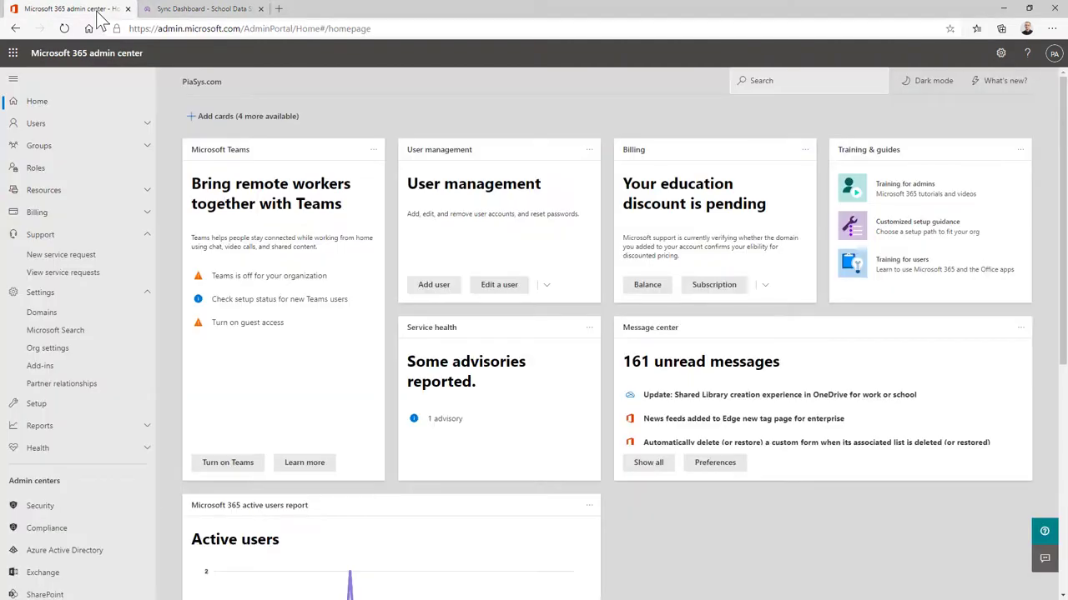
click(143, 126)
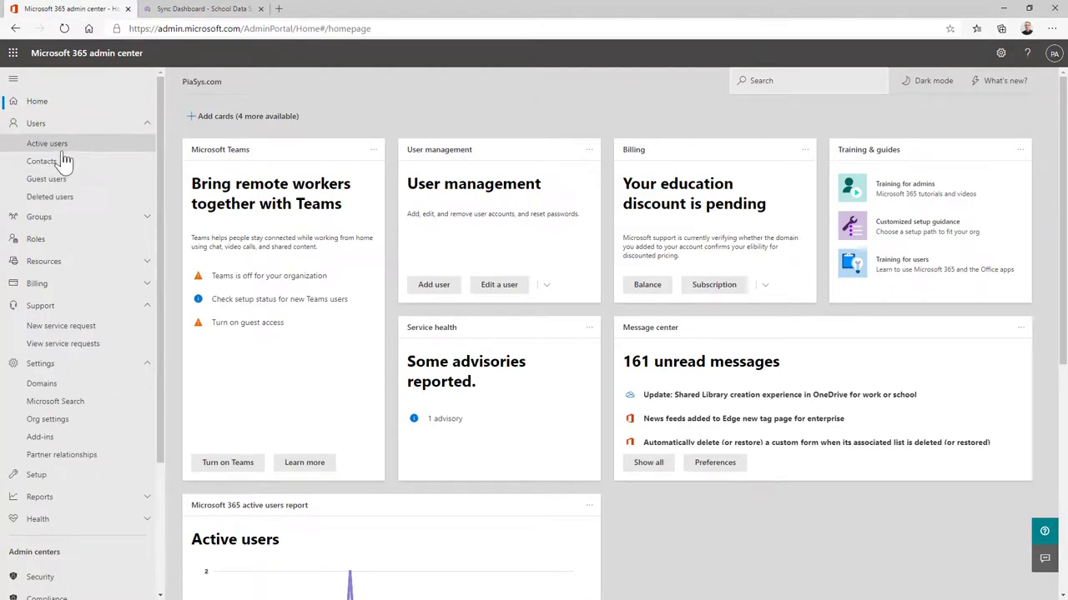
click(60, 146)
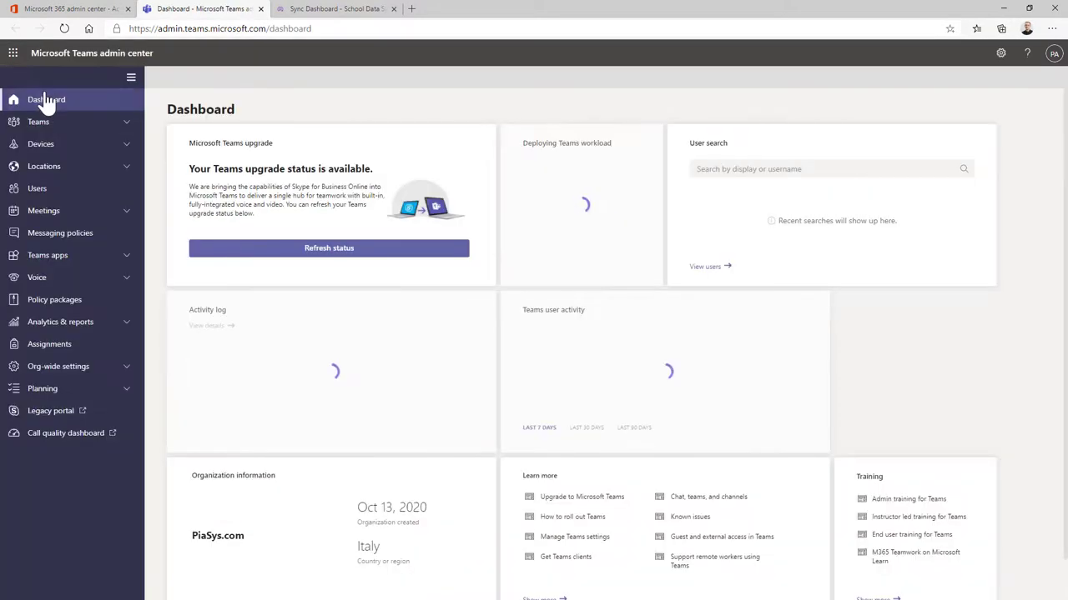
Step: Open the Math team's details from Manage teams
click(58, 119)
click(63, 146)
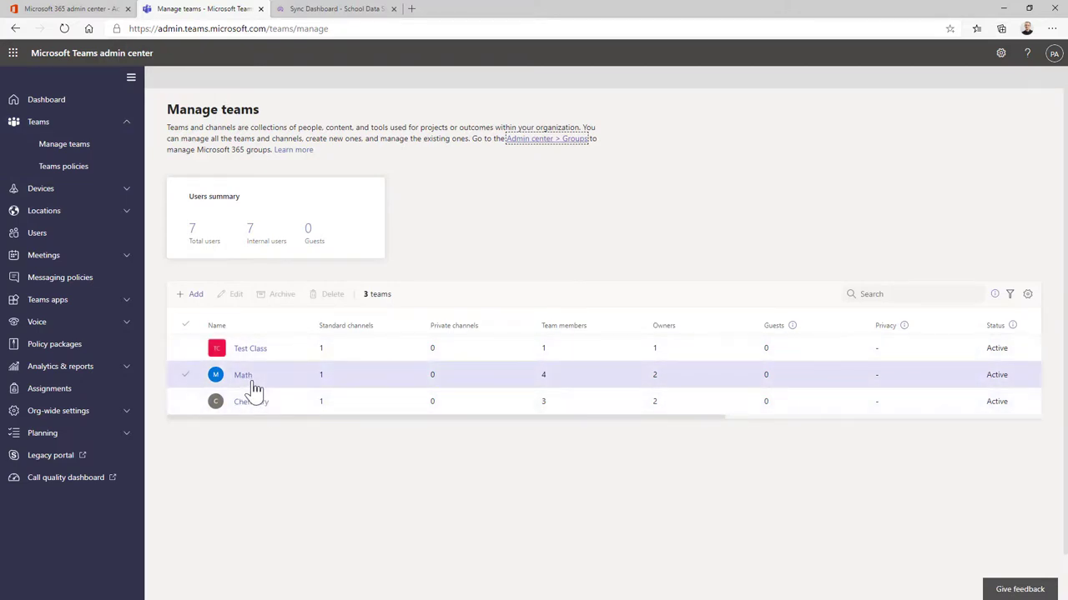
click(244, 376)
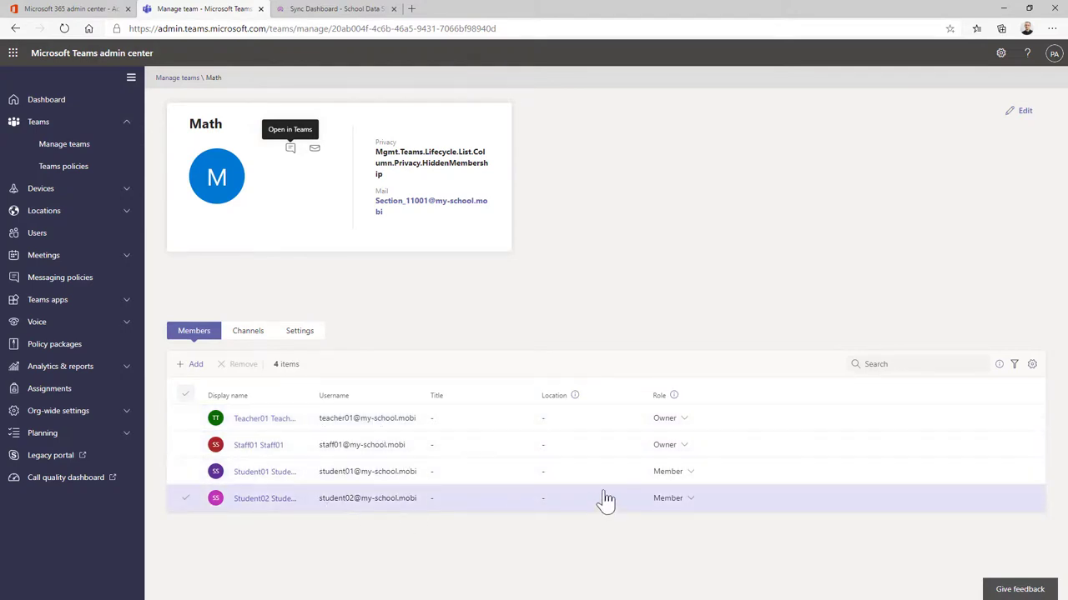
Step: Add the admin account as a member of Math and set its role to Owner
click(197, 365)
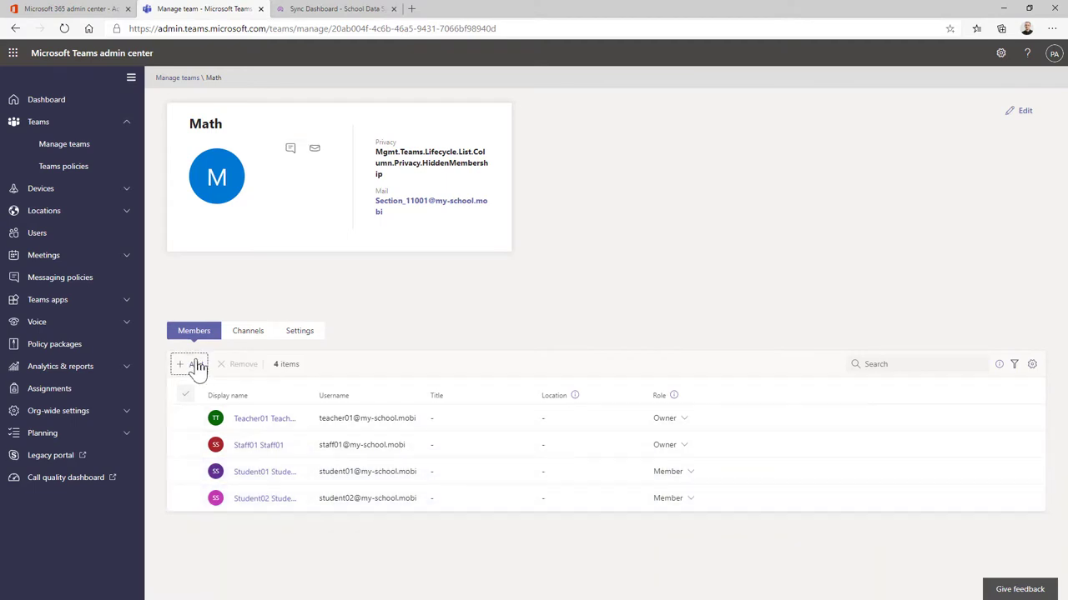
text(admin)
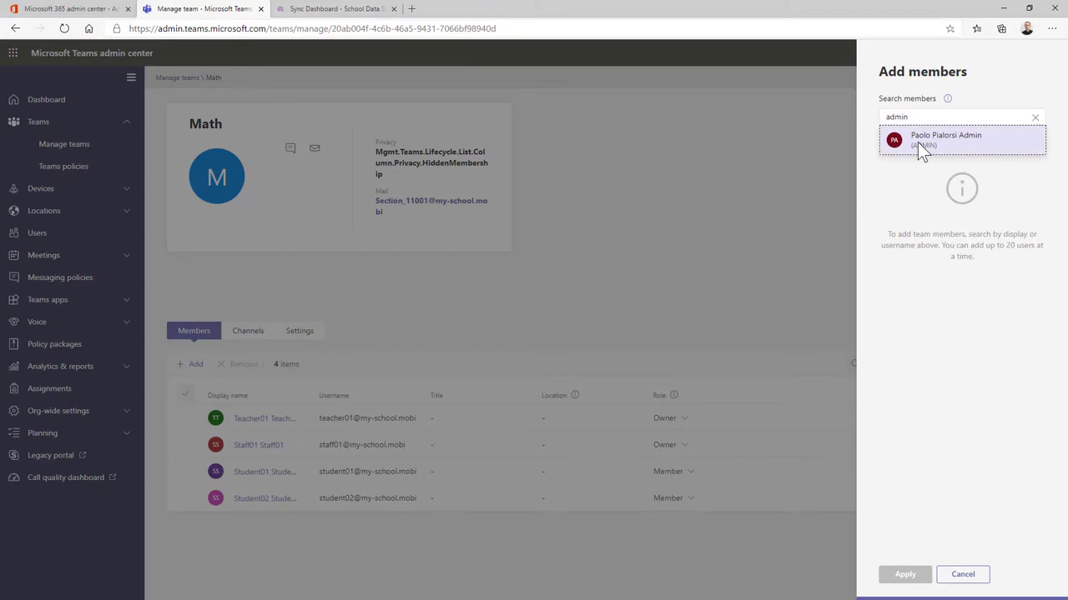
click(918, 141)
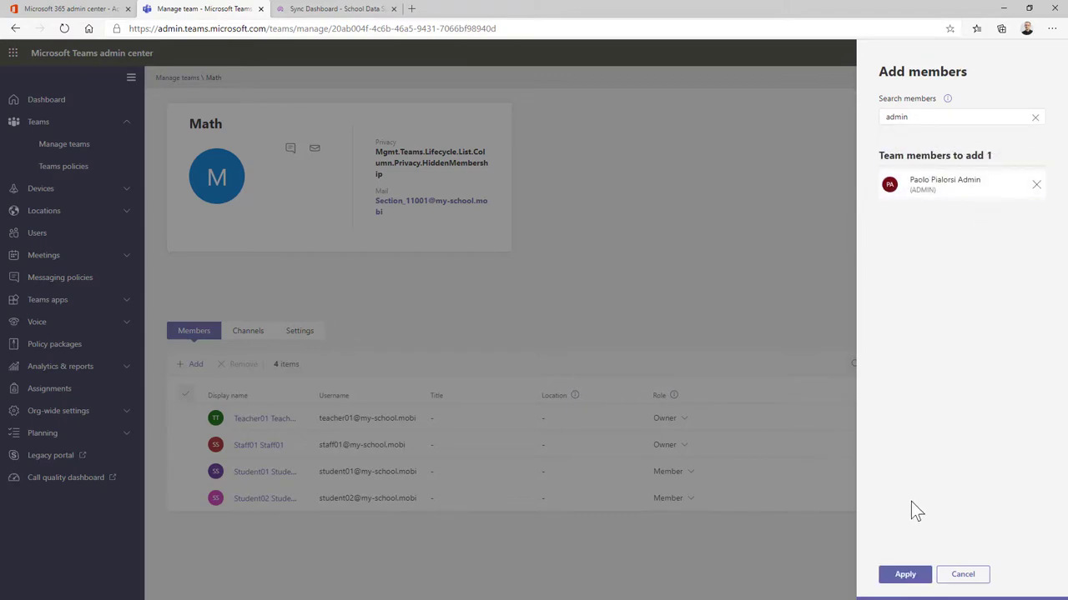
click(905, 575)
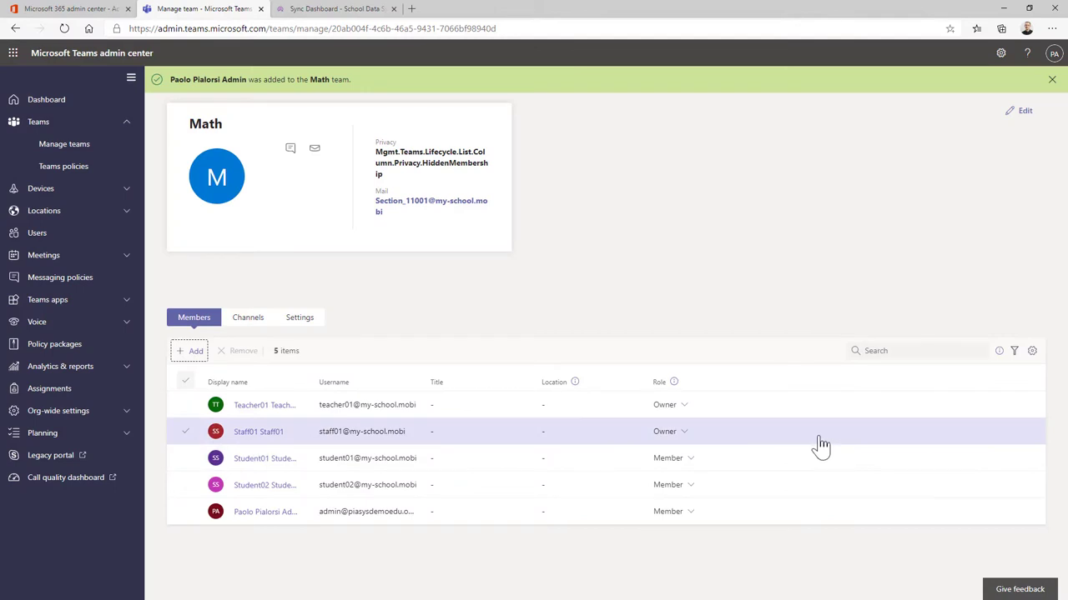
click(692, 512)
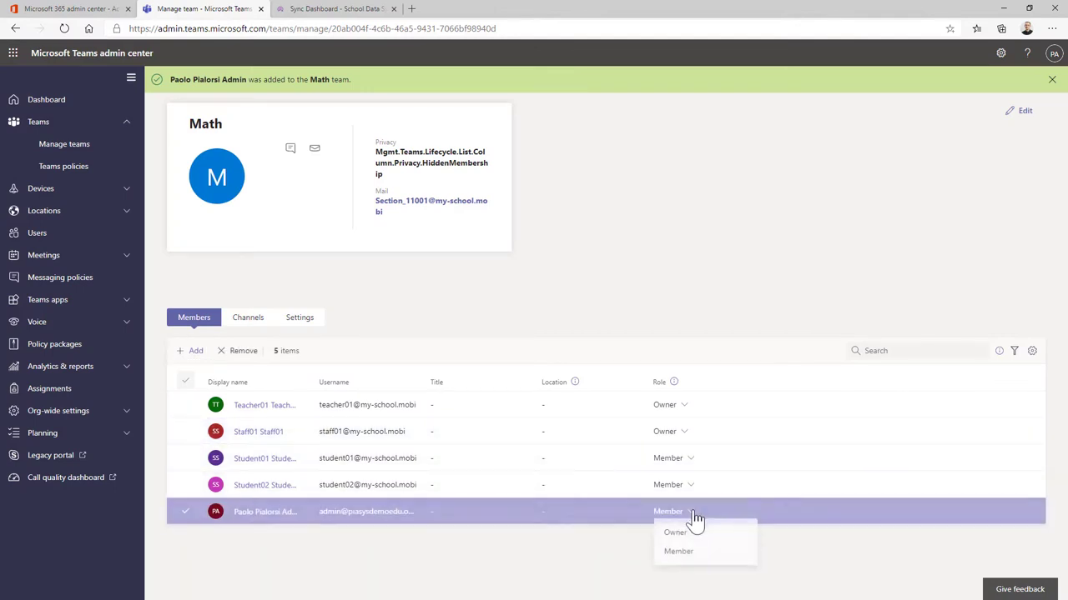
click(689, 533)
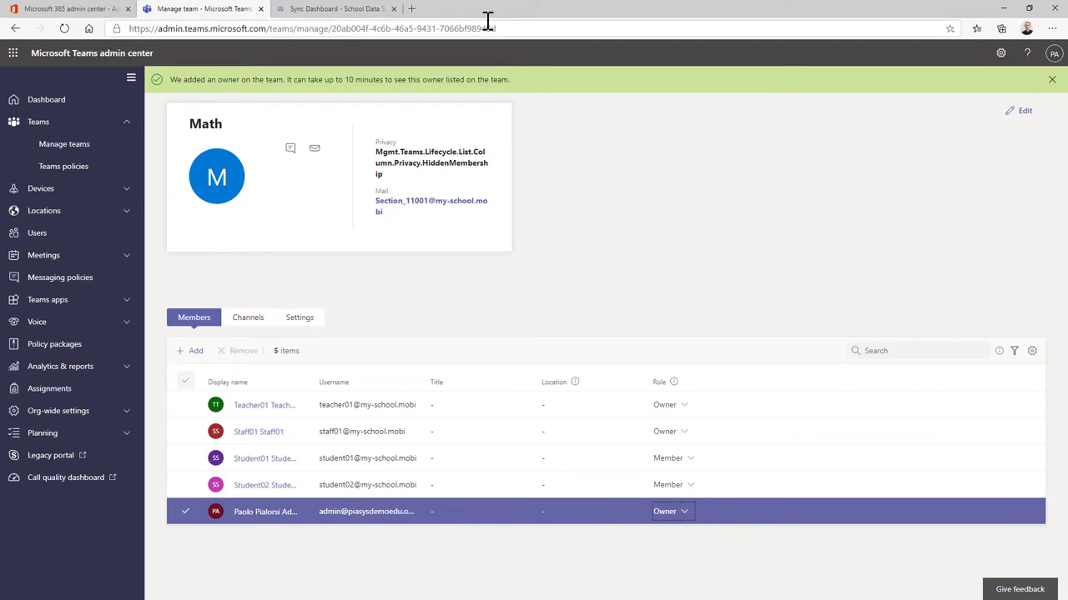
click(411, 9)
Step: Load Microsoft Teams on the web in the new tab and open the Math team
text(teams)
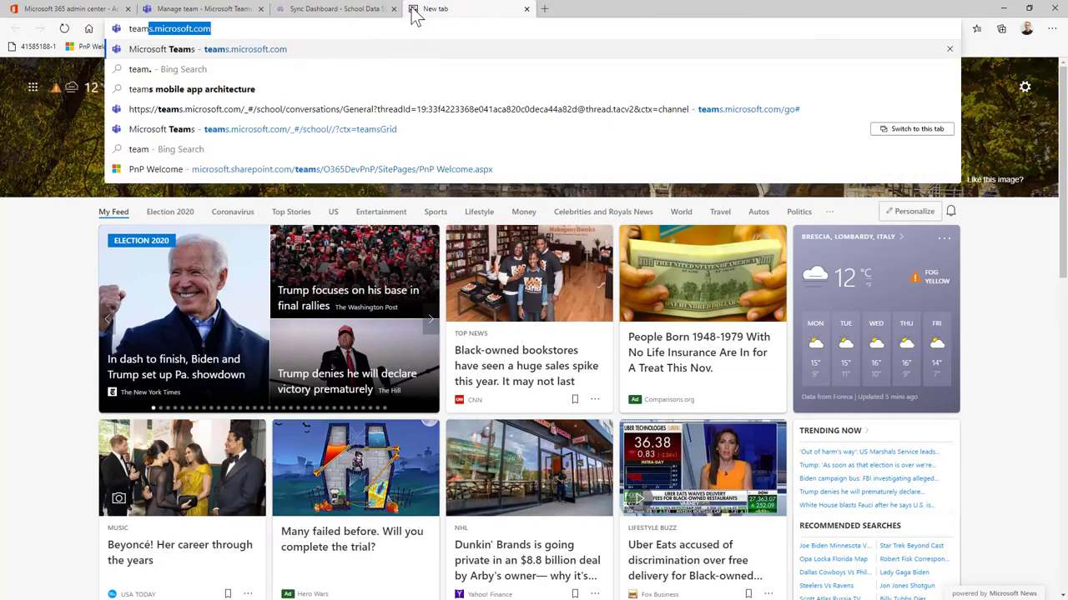
key(Return)
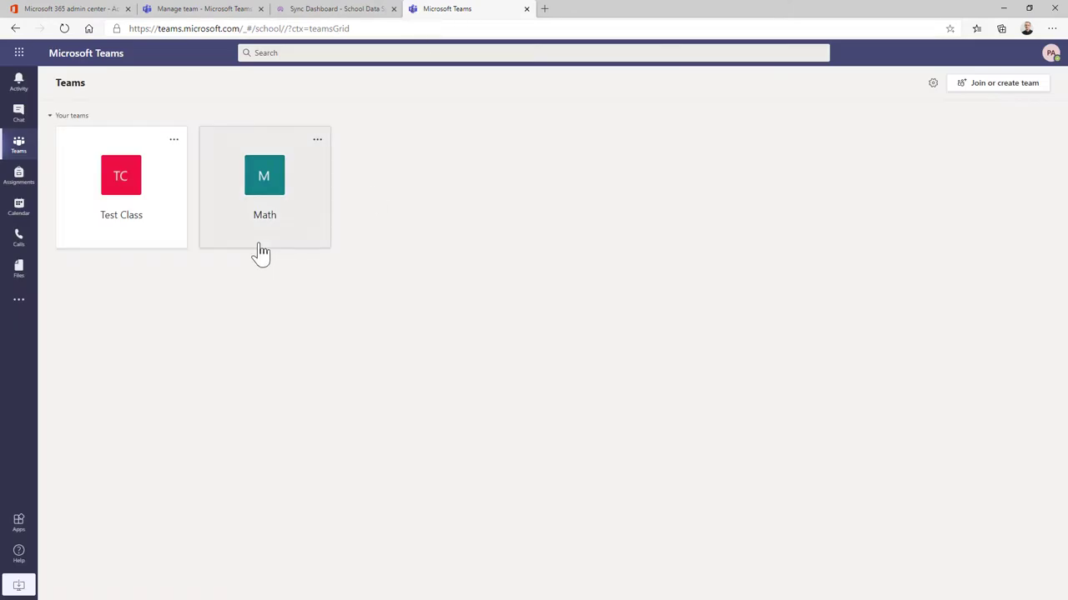
click(276, 234)
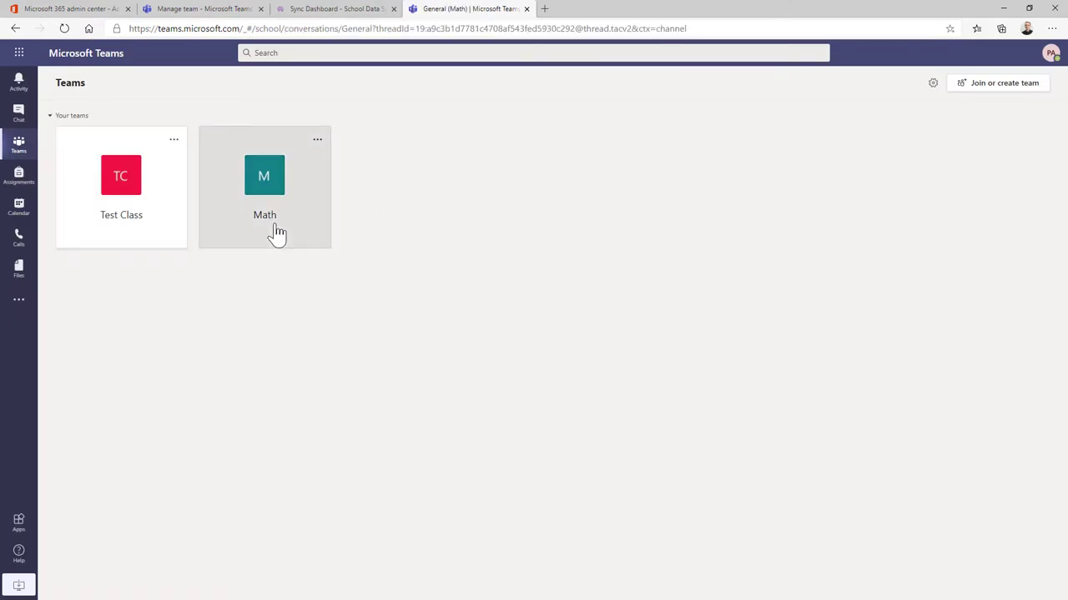